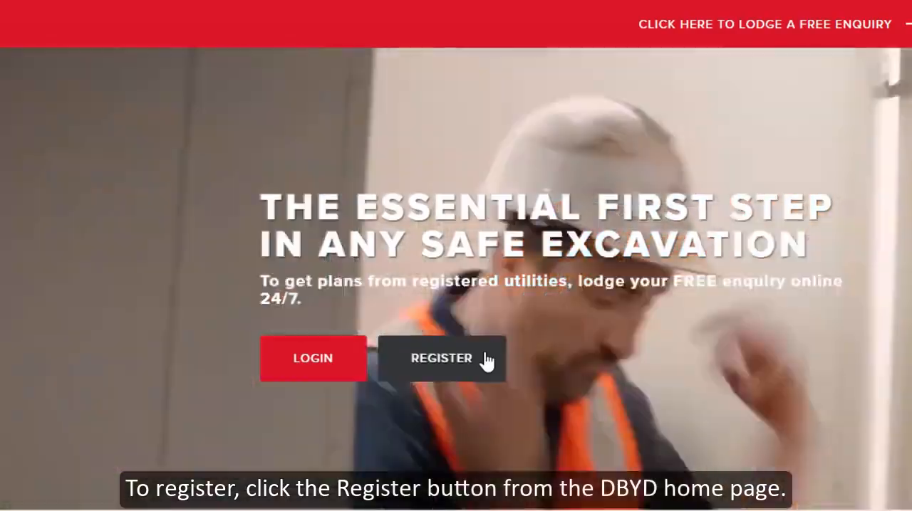
Step: Open the new user registration form, set the title to Ms, and enter the customer's first and last name
click(487, 361)
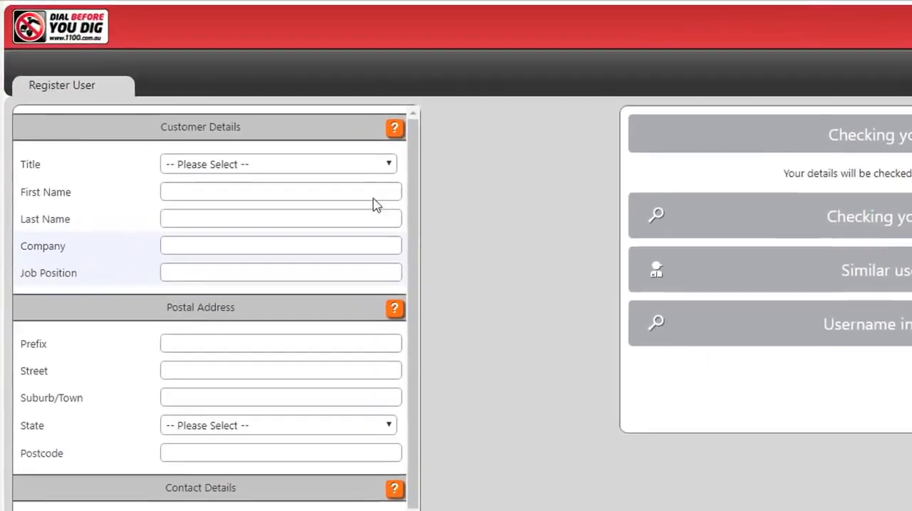
click(255, 120)
click(316, 242)
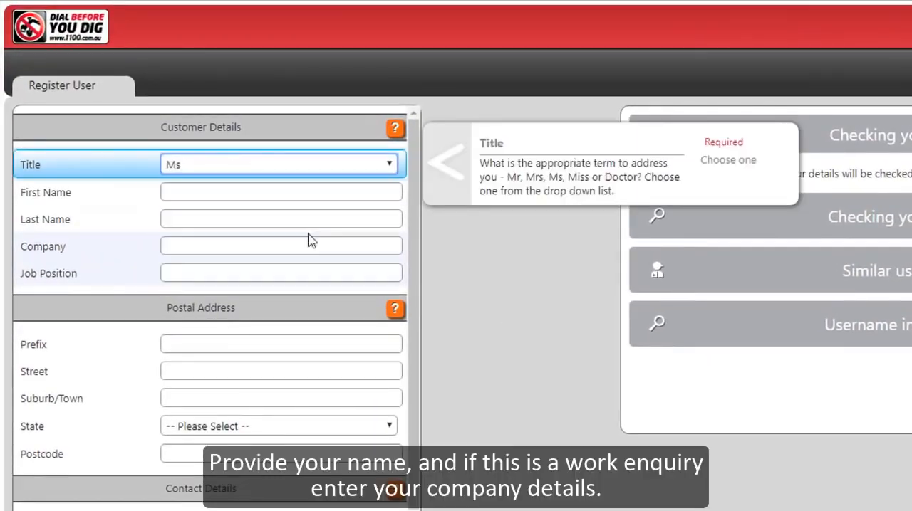
click(308, 194)
text(J)
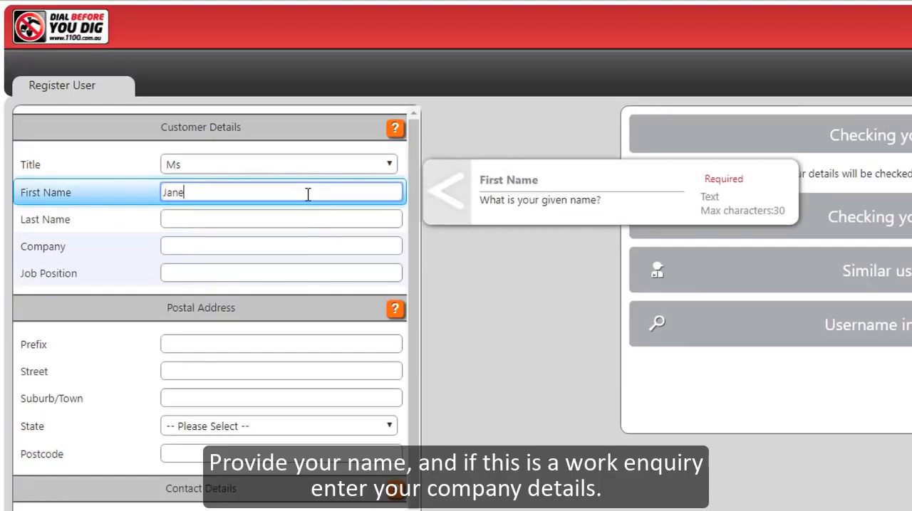
text(ane)
key(Tab)
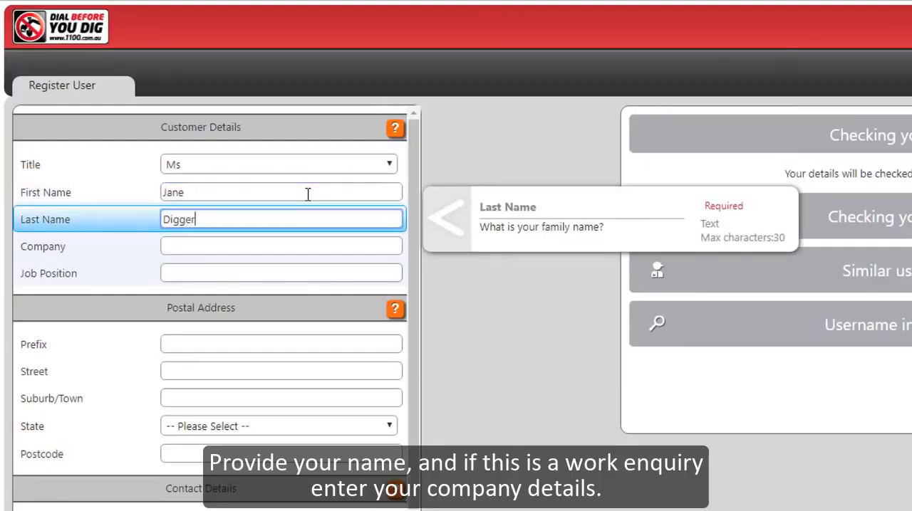
Step: Fill in the company name and enter Director as the job position
key(Tab)
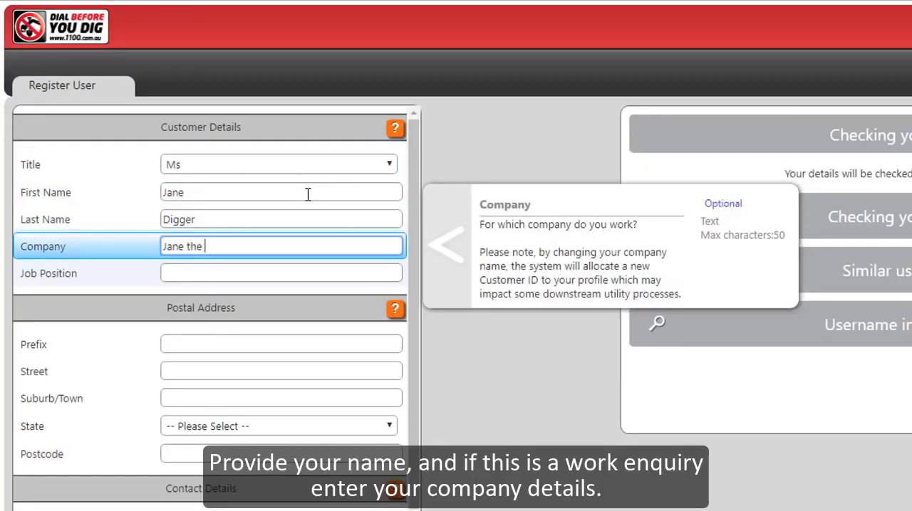
key(Tab)
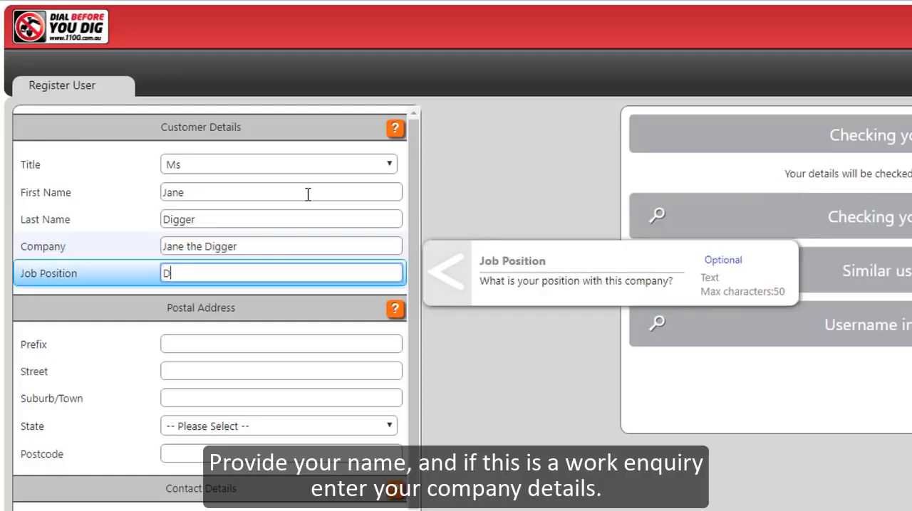
text(Director)
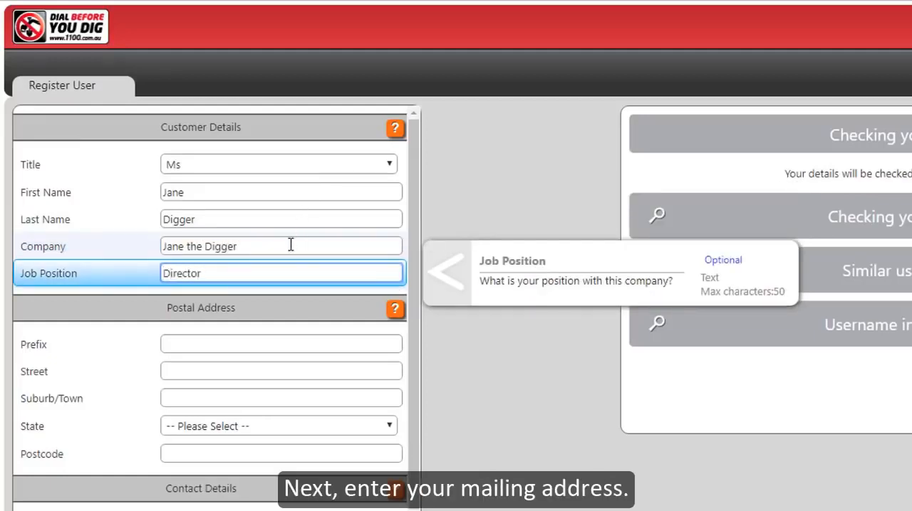
Step: Enter a PO box number as the postal address prefix and complete the suburb, state and postcode from the matching suburb suggestion
click(207, 340)
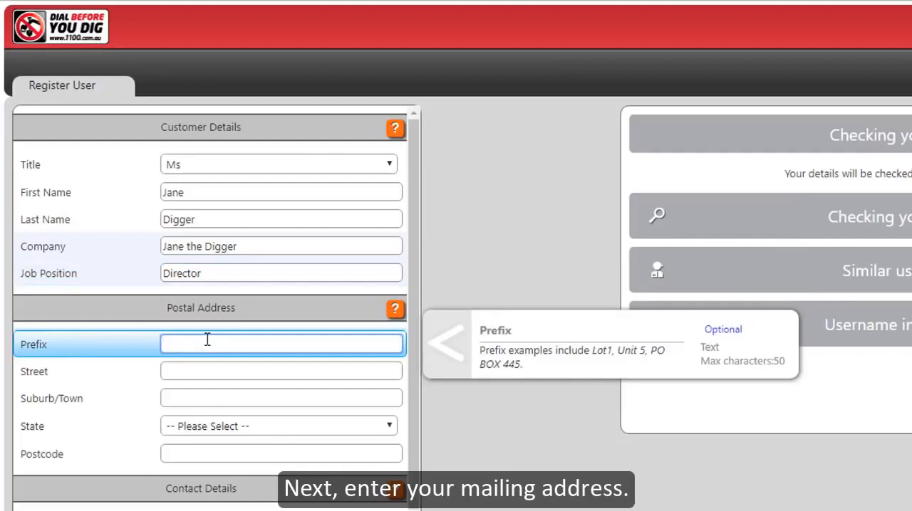
text(PO BOX)
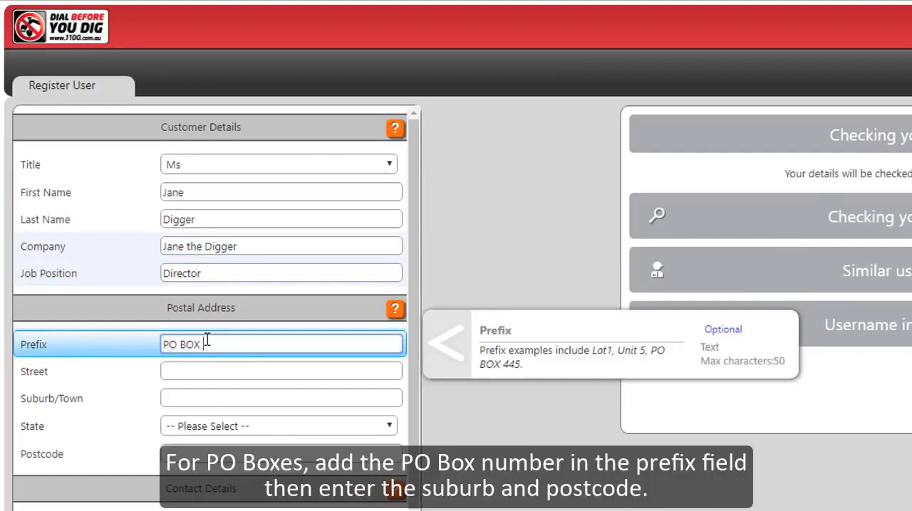
key(Tab)
key(Tab)
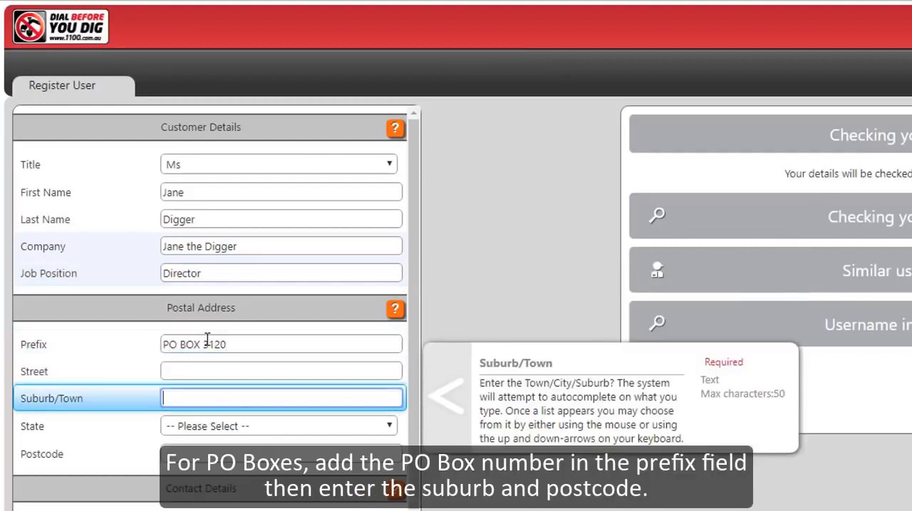
text(Richmond)
click(240, 425)
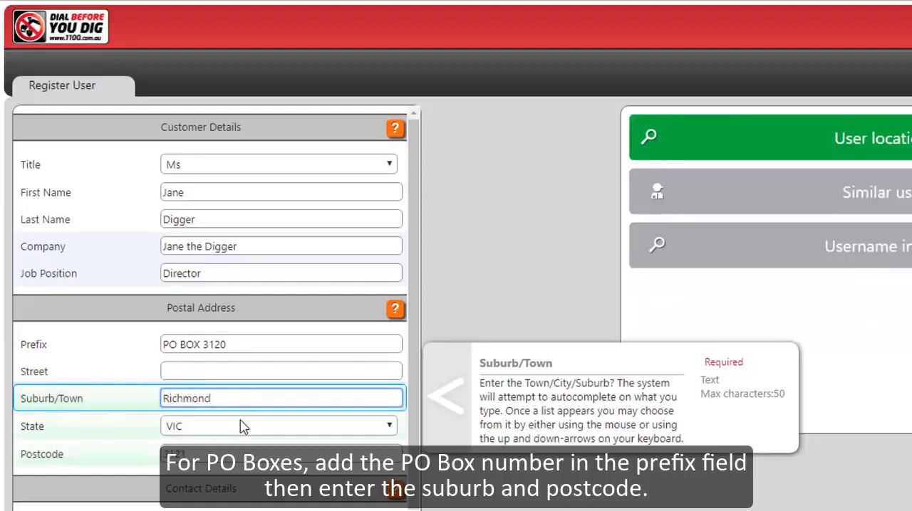
Step: Clear the PO box from the address prefix and enter the street address instead, choosing the matching suggested address
click(254, 347)
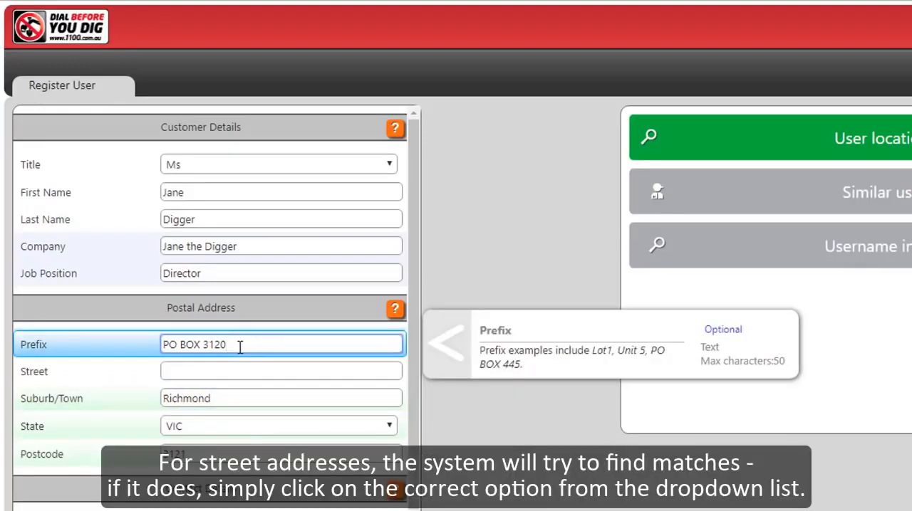
drag(240, 347, 108, 351)
key(BackSpace)
click(171, 374)
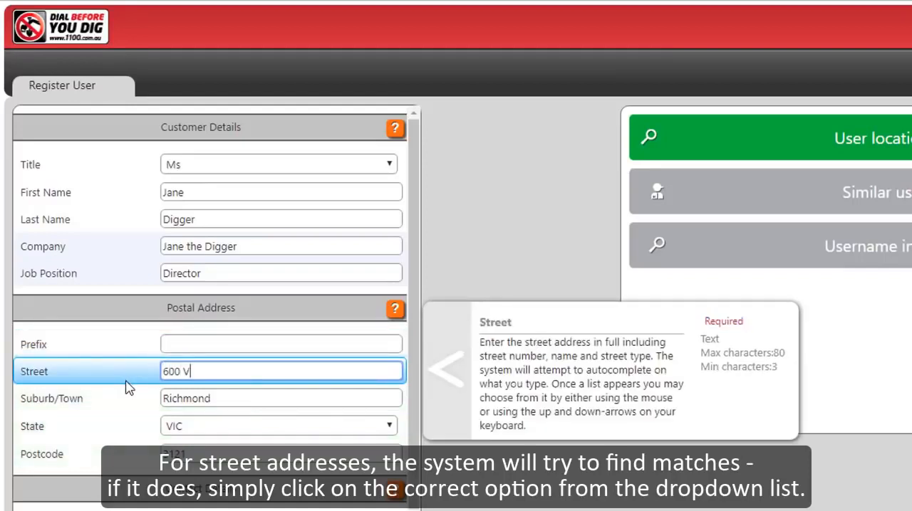
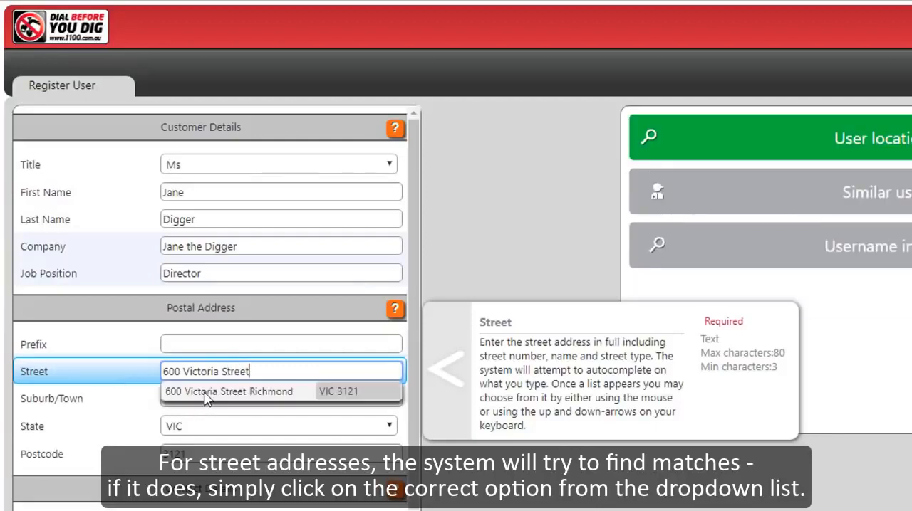
click(206, 392)
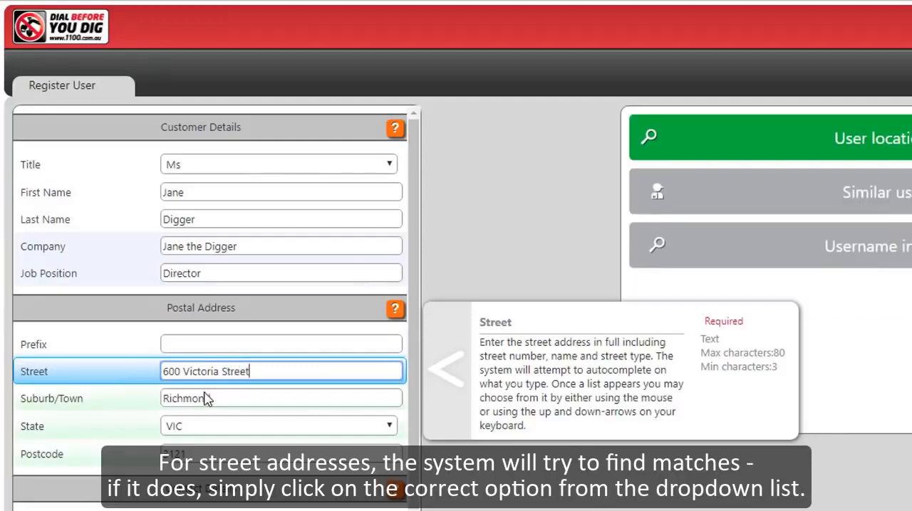
Step: Fill in the contact details with the primary phone number and the e-mail address, repeating the e-mail for confirmation
scroll(206, 399, down, 4)
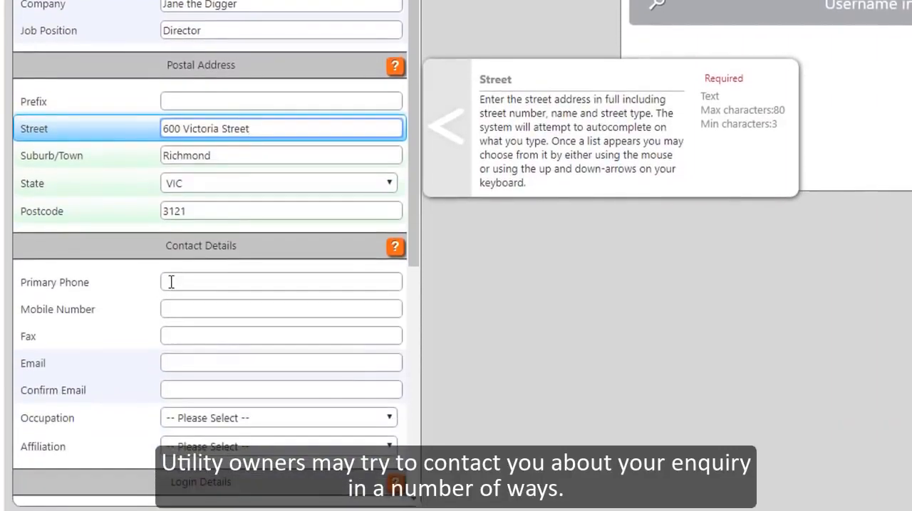
click(171, 282)
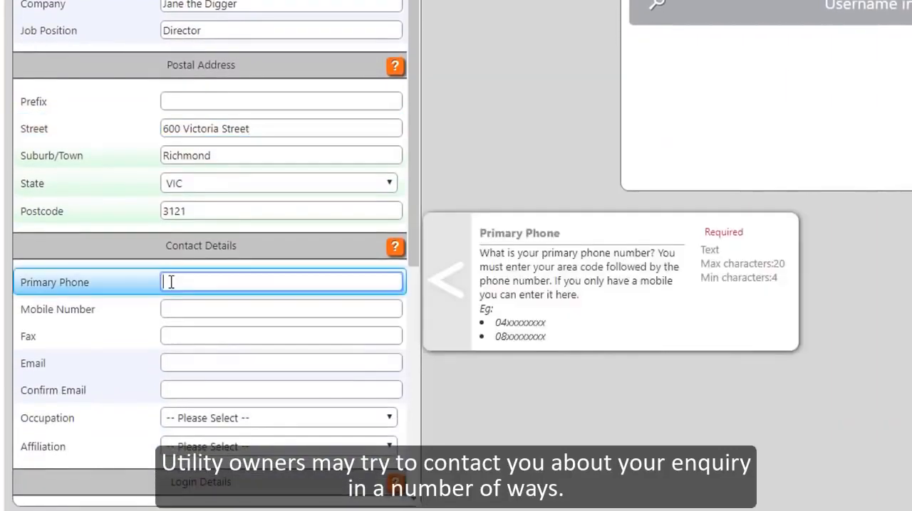
text(0400000000)
click(167, 365)
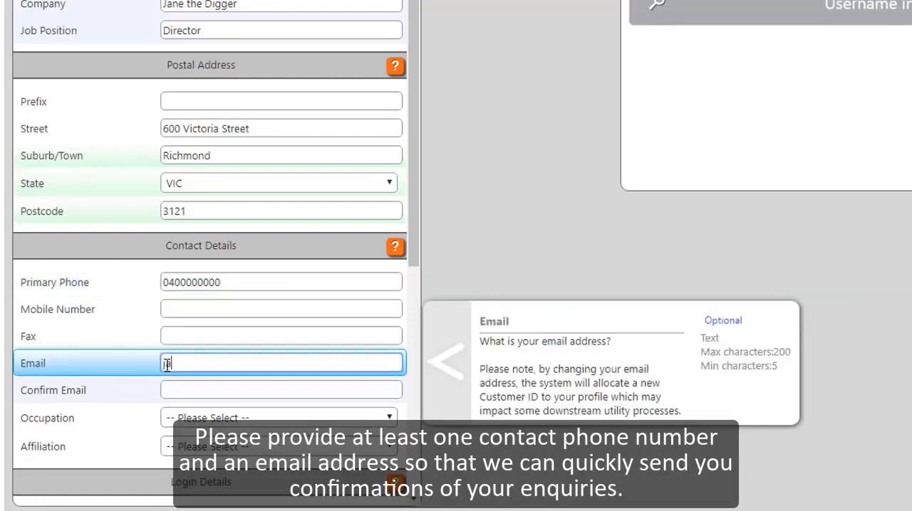
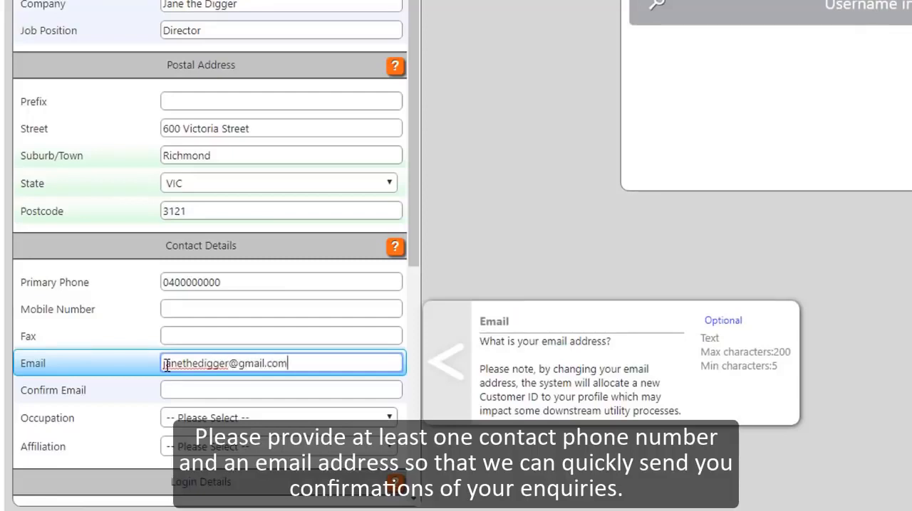
key(Tab)
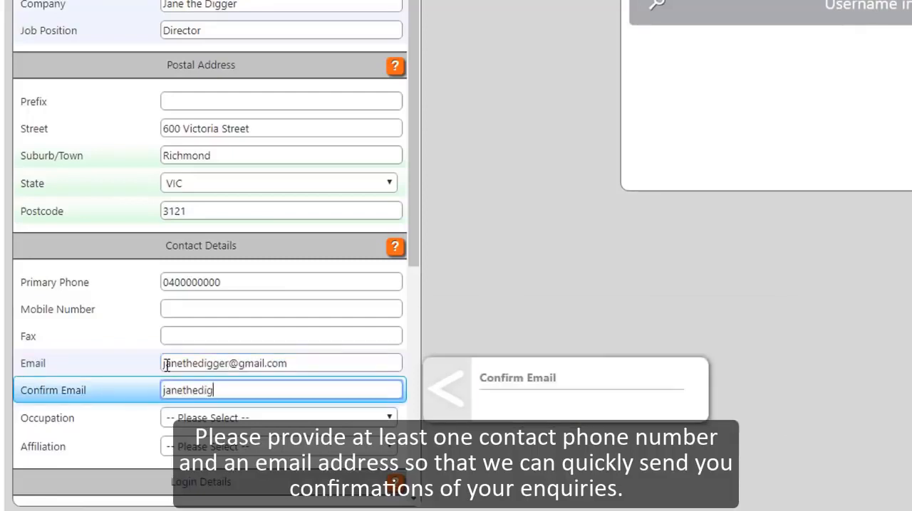
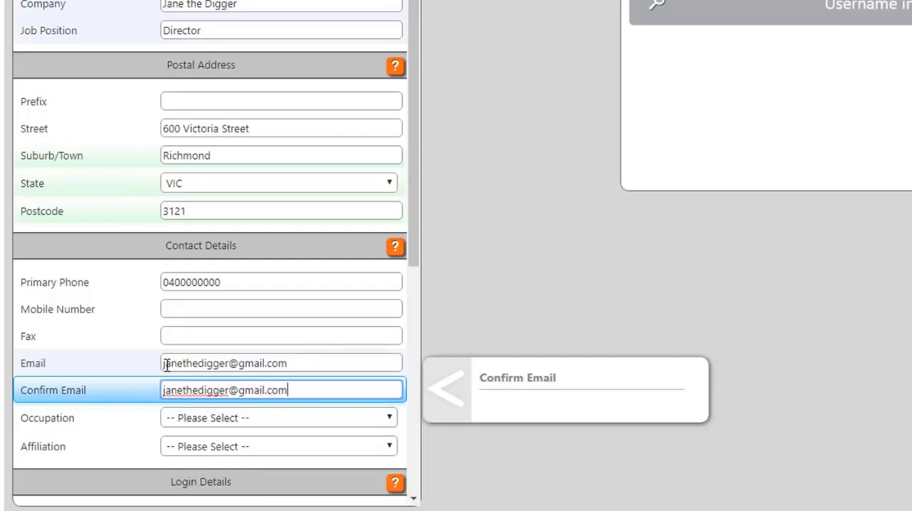
Step: Set the occupation to Other and the affiliation to None
click(302, 426)
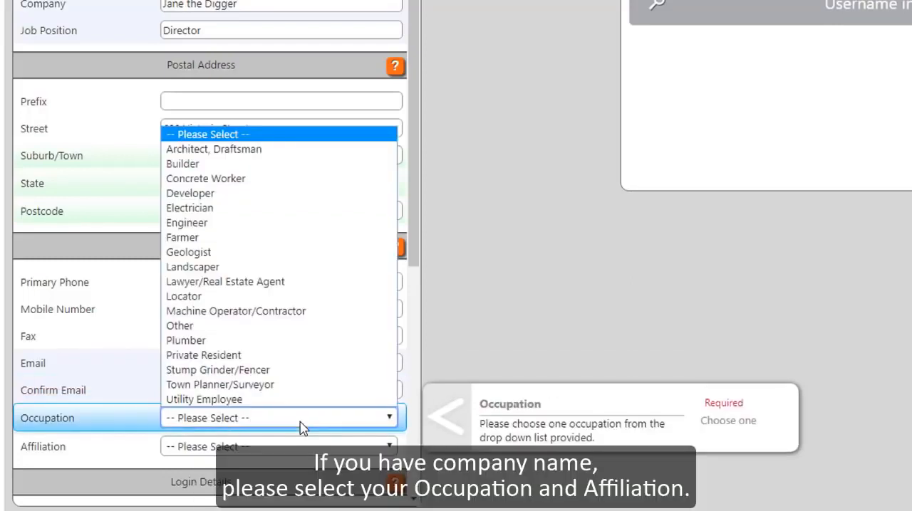
click(252, 334)
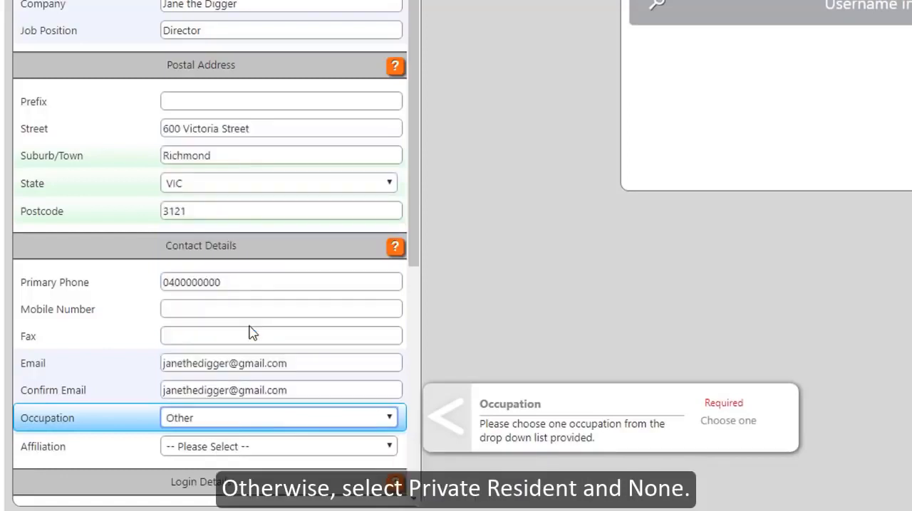
click(297, 454)
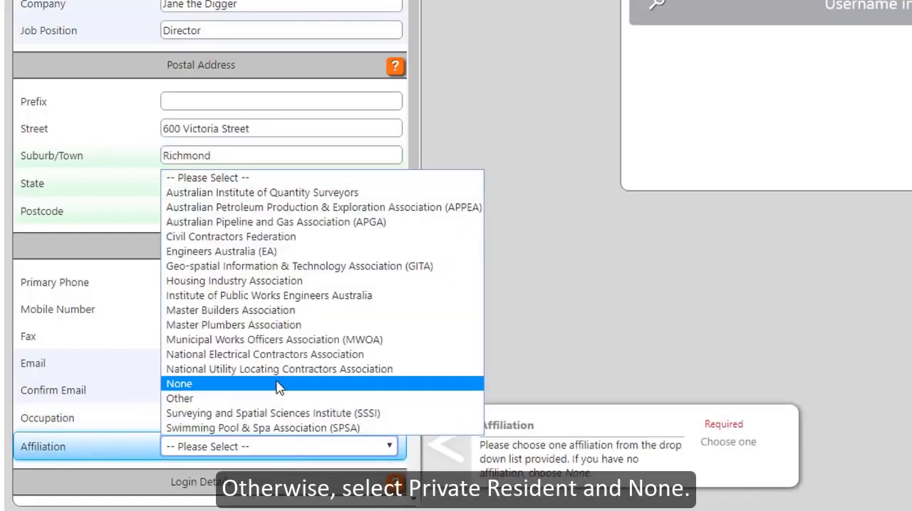
click(276, 377)
Step: Fill in the login details with the e-mail address as username and the account password, repeating the password for confirmation
drag(411, 256, 404, 412)
scroll(404, 412, down, 2)
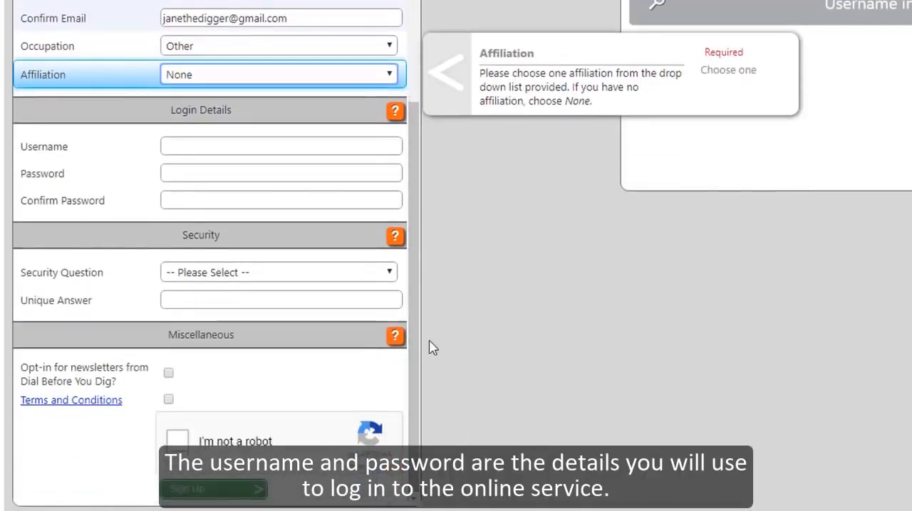
click(322, 147)
key(ctrl+v)
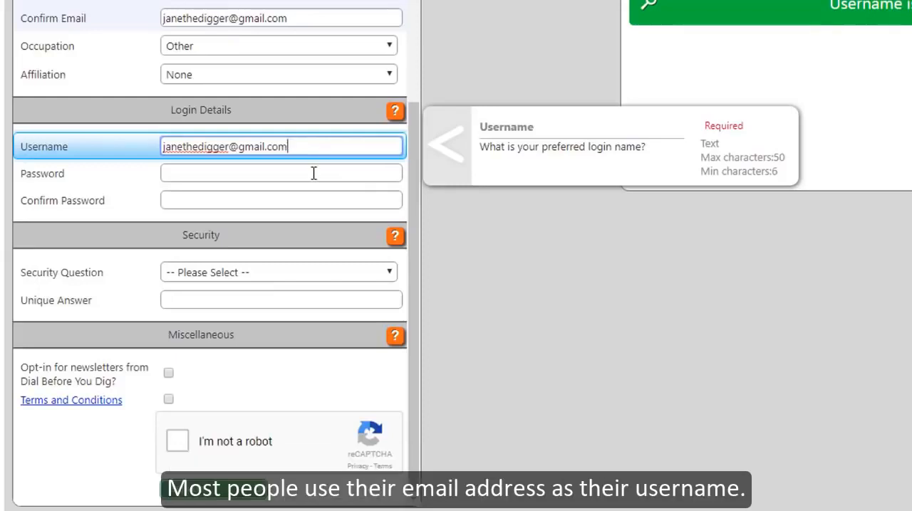
click(314, 173)
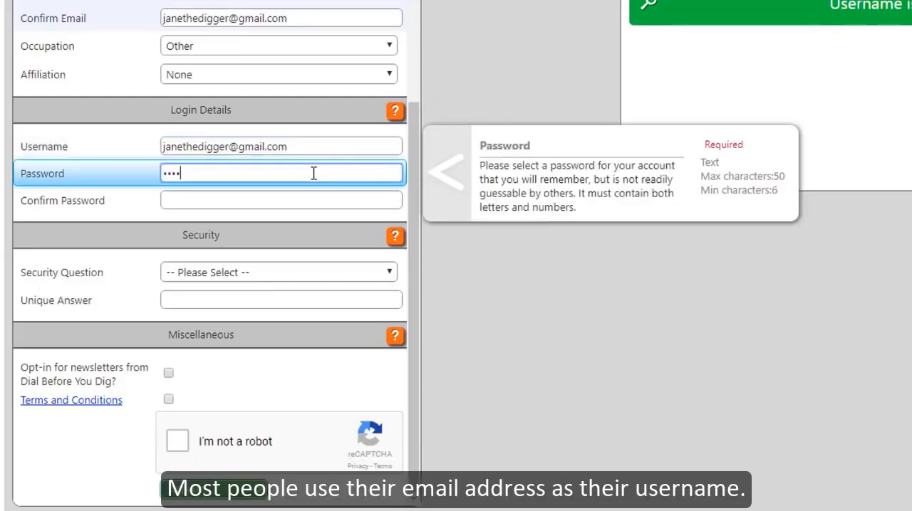
key(Tab)
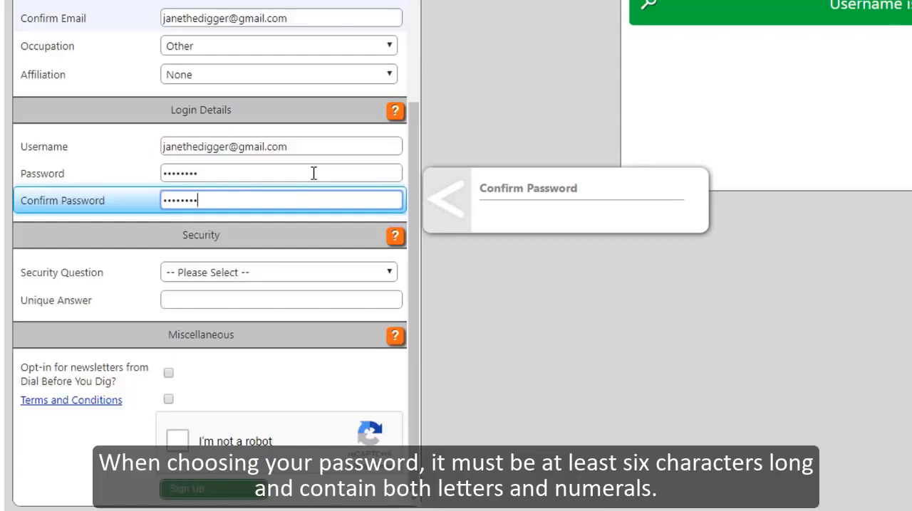
Step: Choose First Pets Name as the security question and enter its unique answer
click(300, 276)
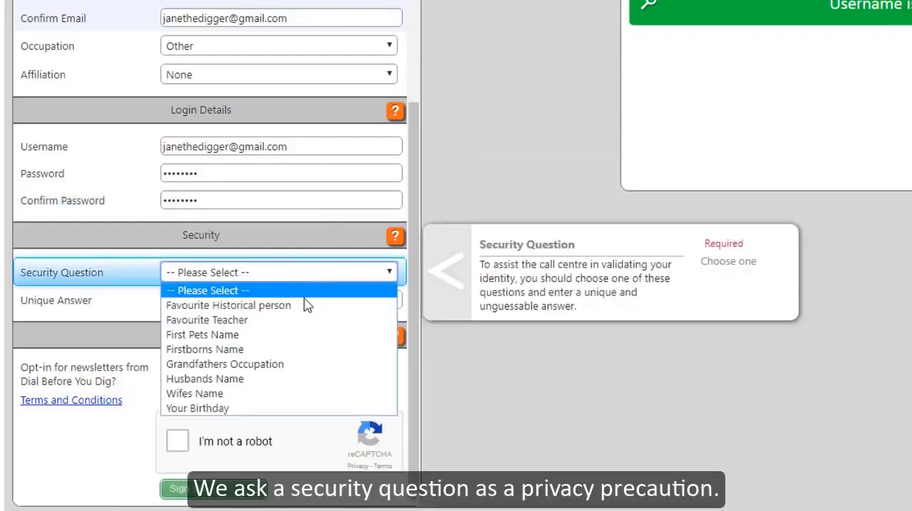
click(285, 335)
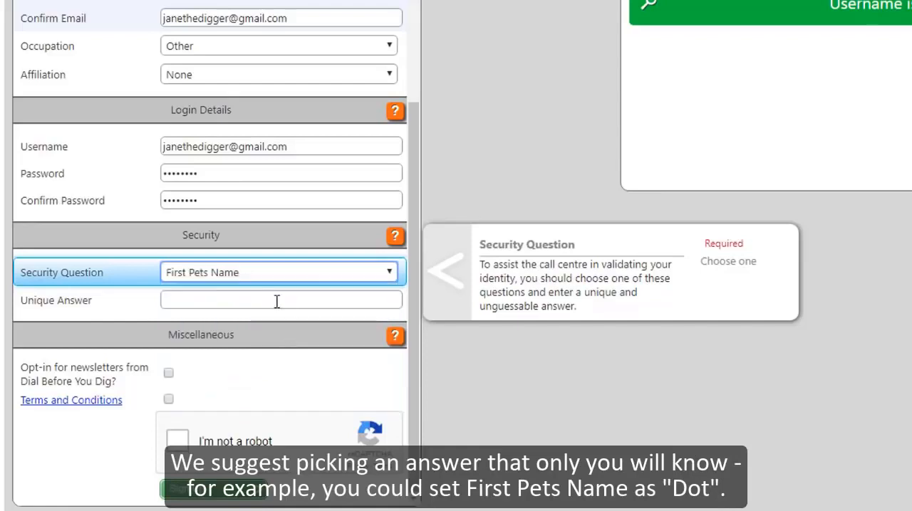
click(277, 302)
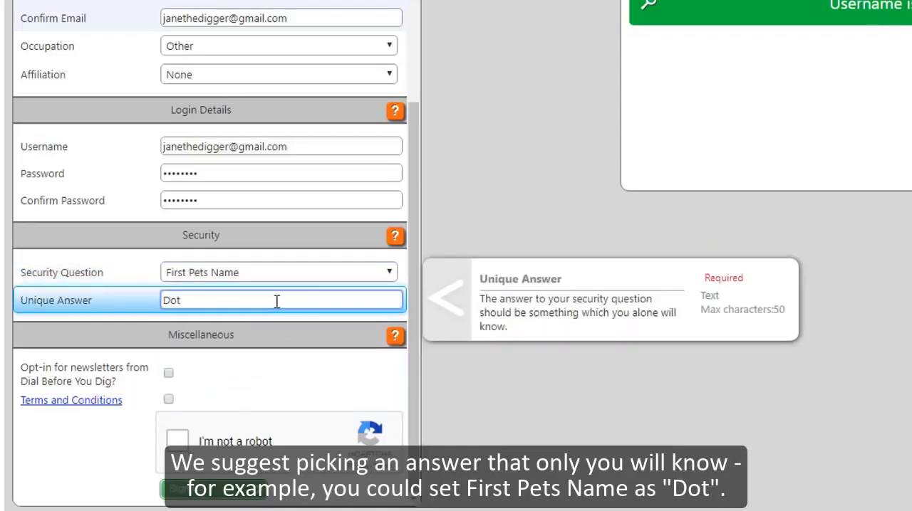
Step: Opt in to the Dial Before You Dig newsletters, accept the Terms and Conditions, and complete the reCAPTCHA check
click(169, 372)
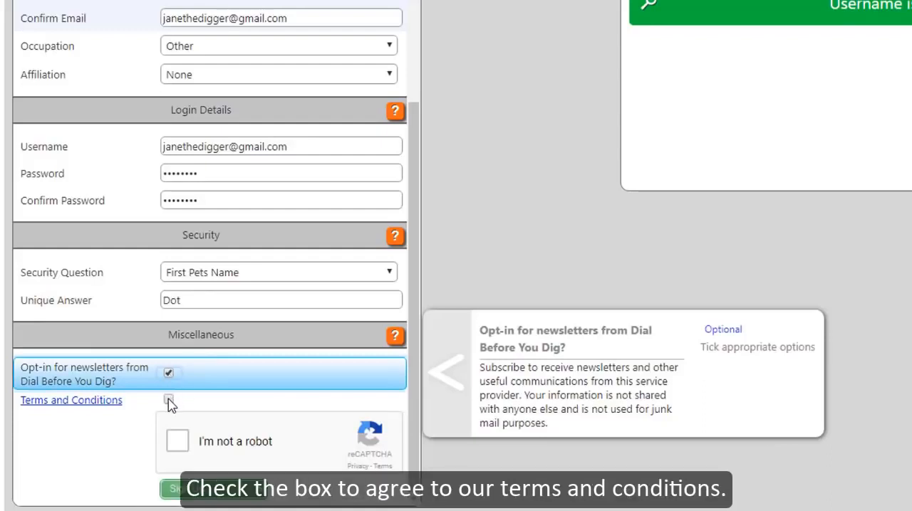
click(168, 400)
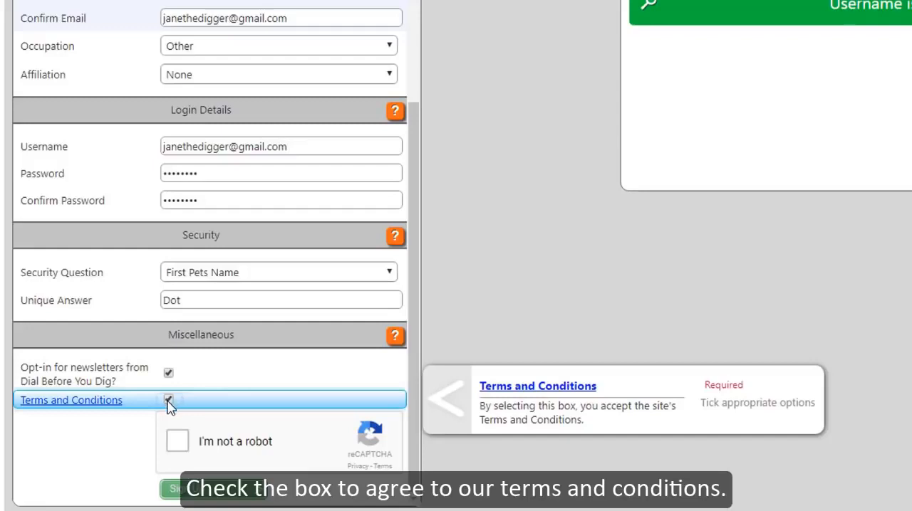
click(178, 442)
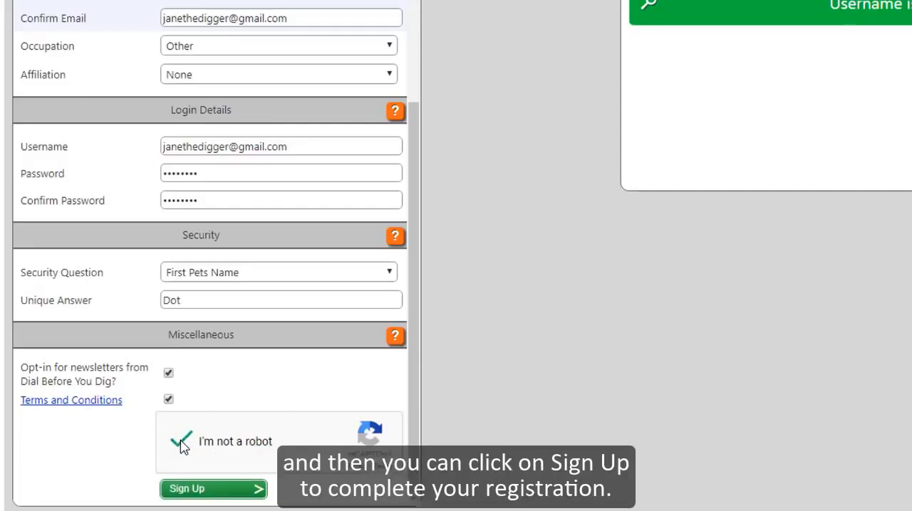
Step: Submit the registration and validate the account through the link in the New User Registration email, continuing to the Dial Before You Dig site
click(217, 496)
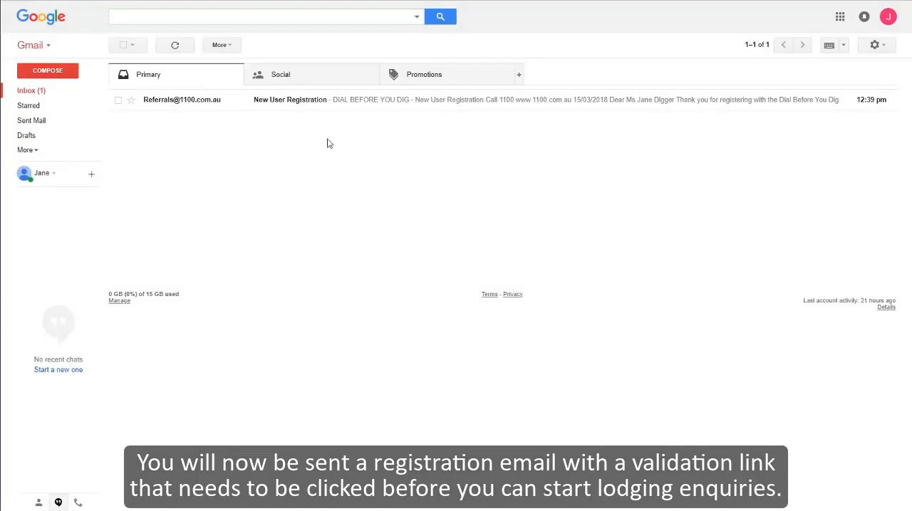
click(328, 101)
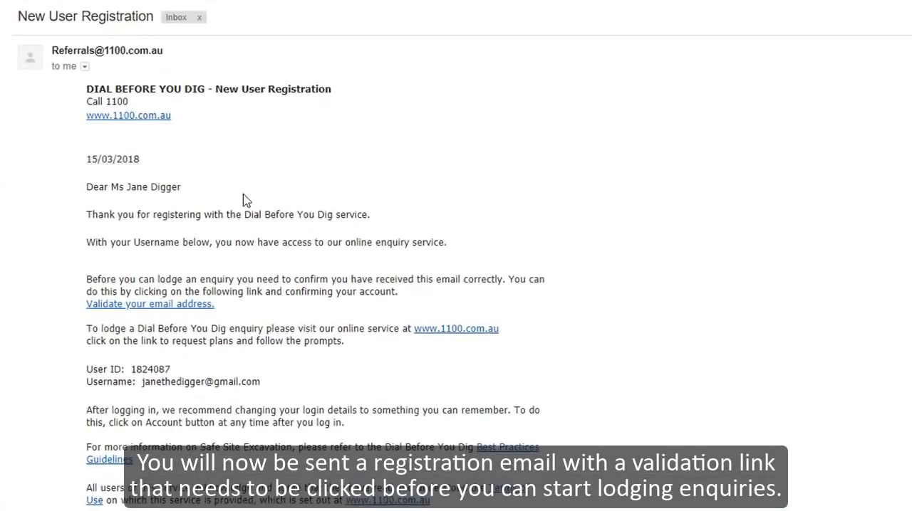
click(181, 306)
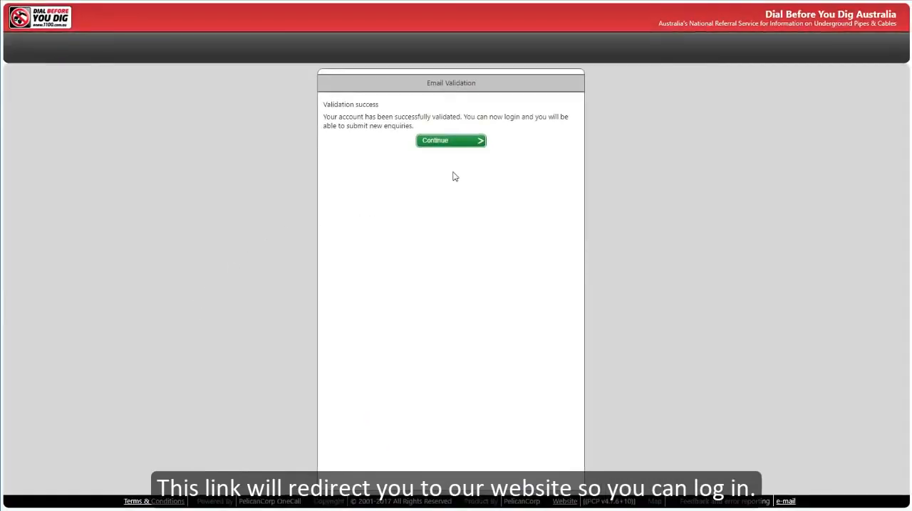
click(454, 143)
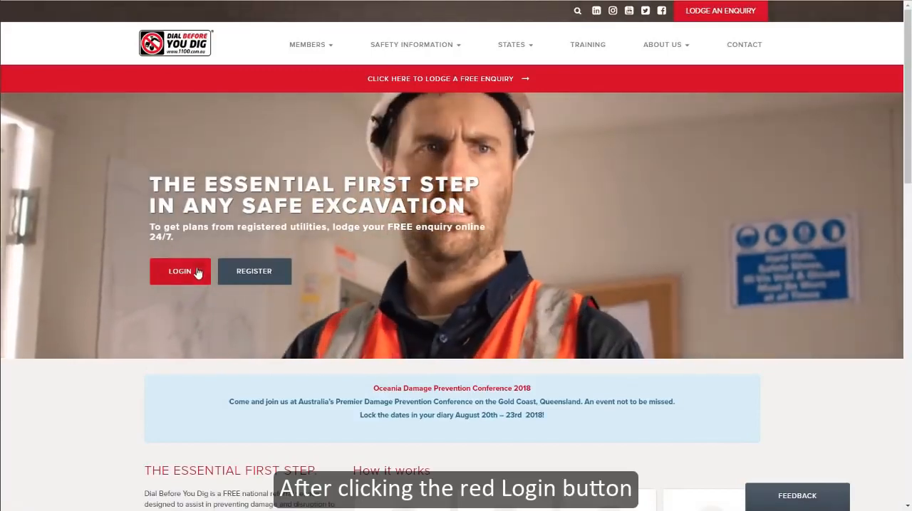
Step: Log in with the registered e-mail address as username and the account password, accepting the terms of use
click(180, 271)
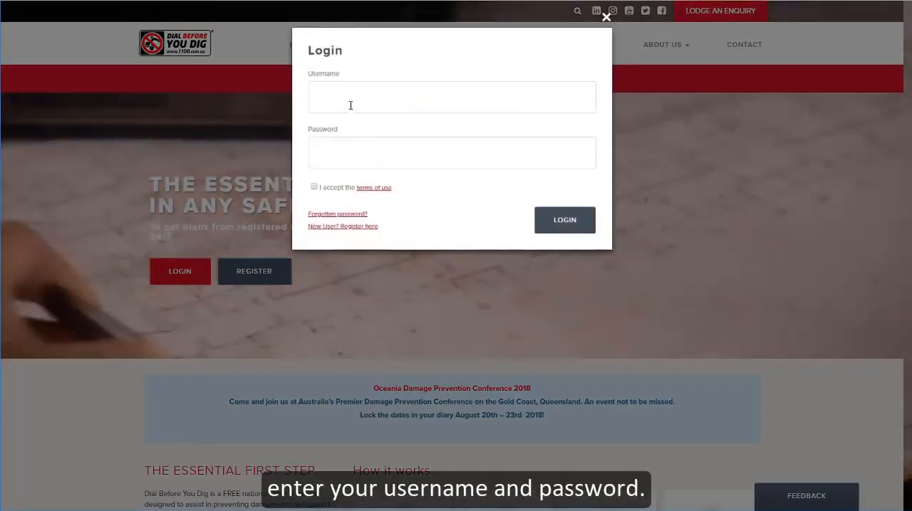
click(351, 101)
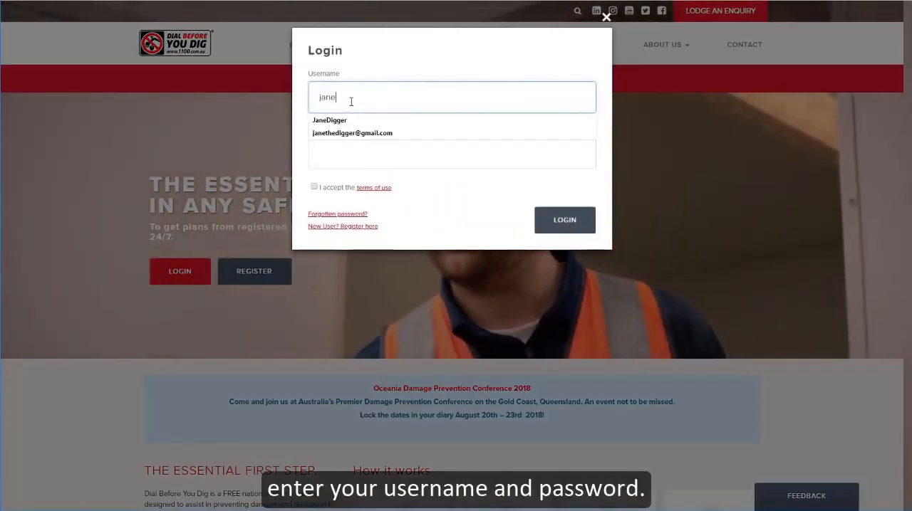
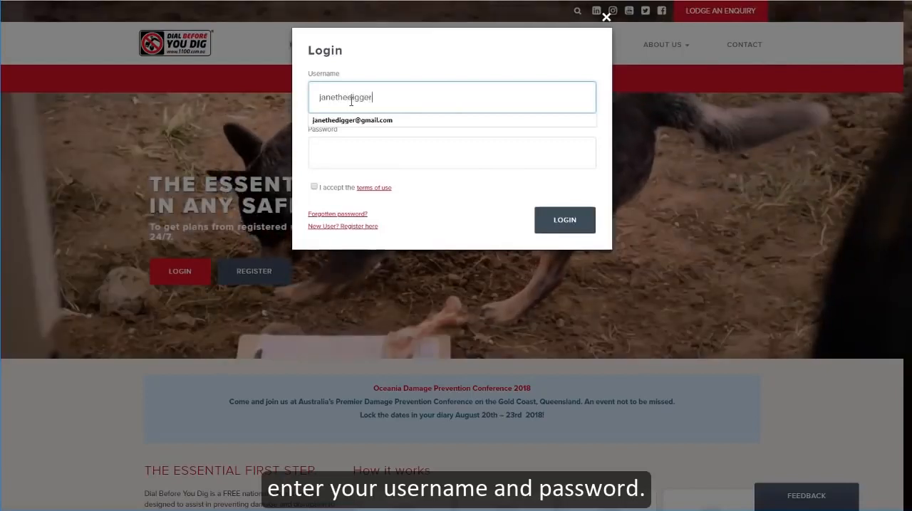
key(Down)
key(Tab)
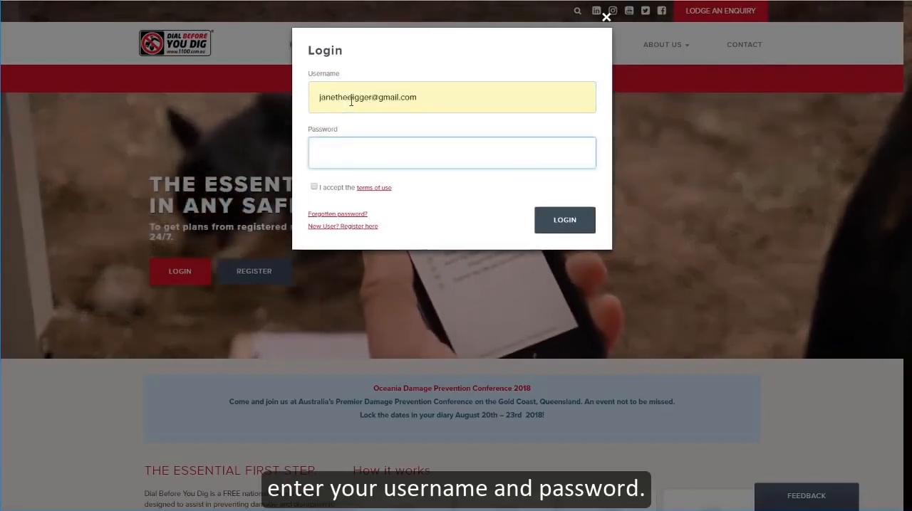
text(••••••••)
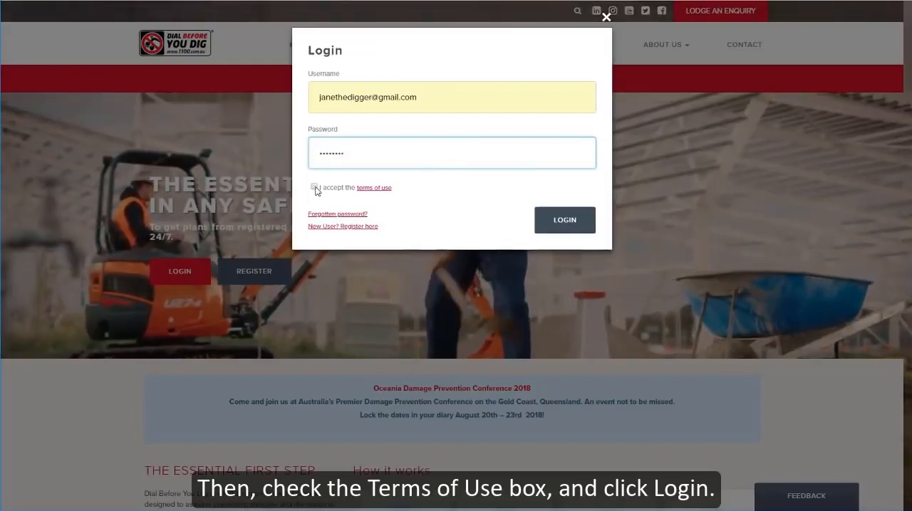
click(314, 187)
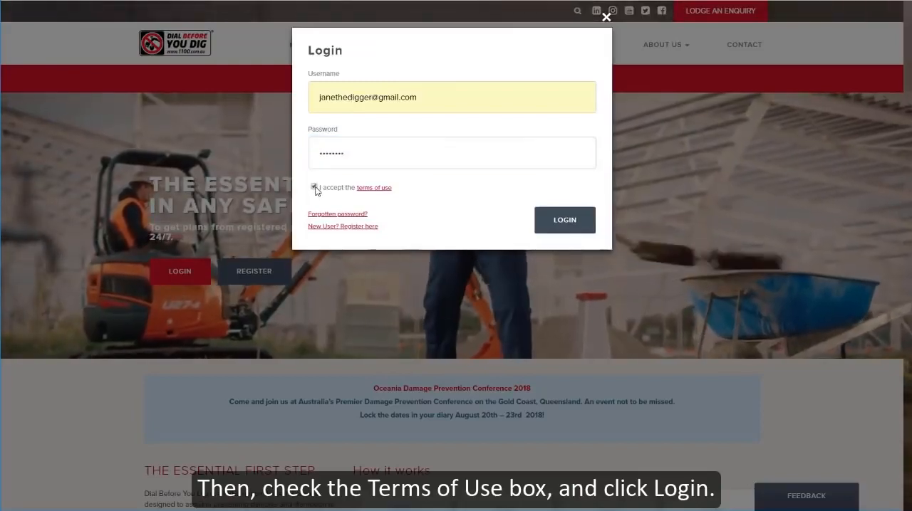
click(561, 224)
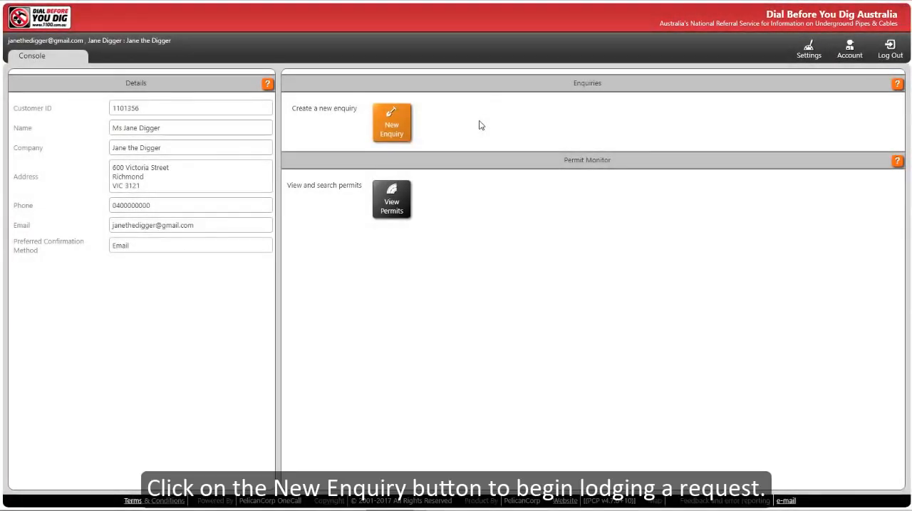
Step: Start a new enquiry with Excavation as the job purpose and Mechanical Excavation as the activity
click(393, 123)
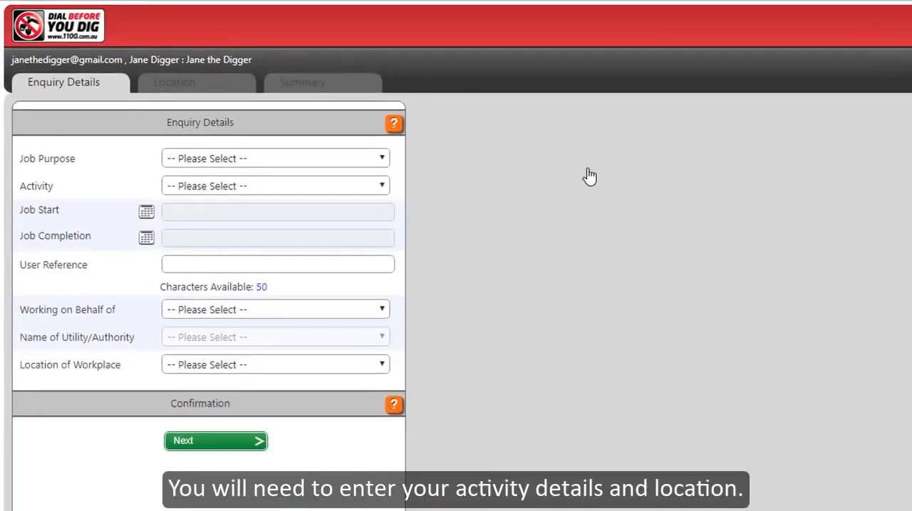
click(372, 162)
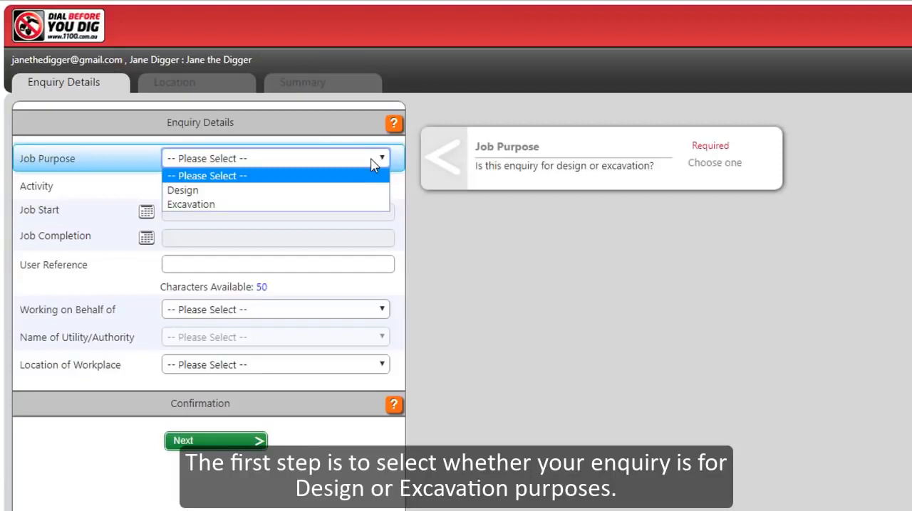
click(356, 204)
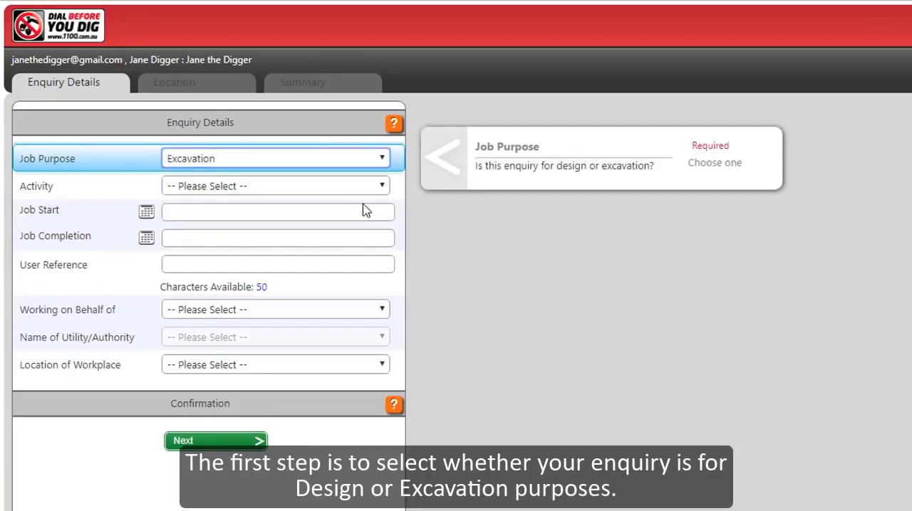
click(383, 187)
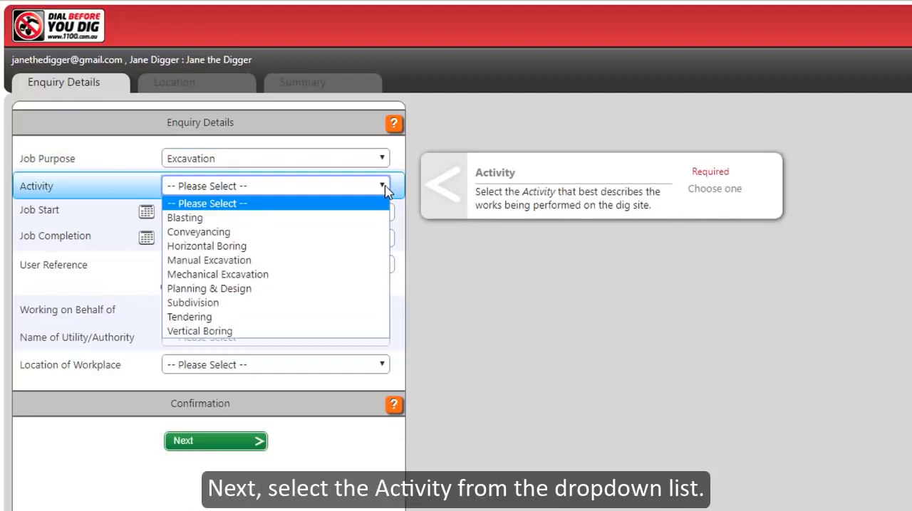
click(292, 276)
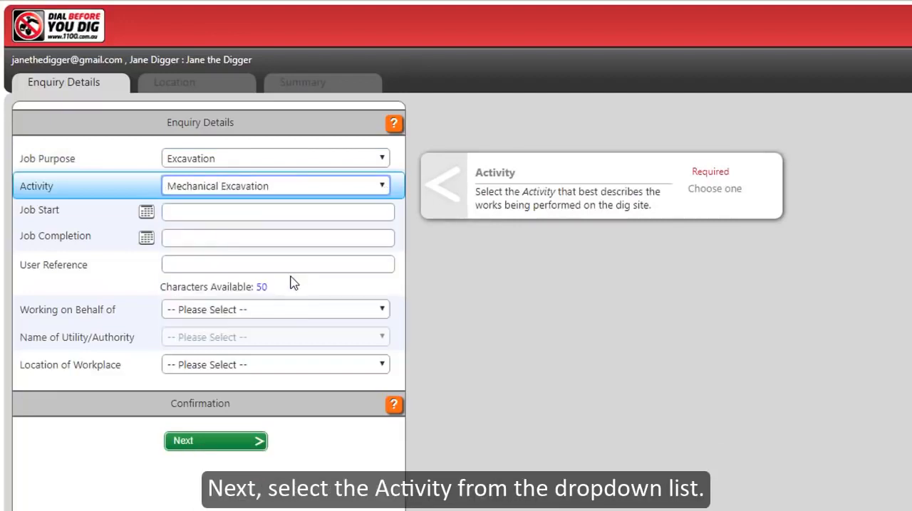
Step: Set the job start to 26/03/2018 and the job completion to 30/03/2018
click(320, 212)
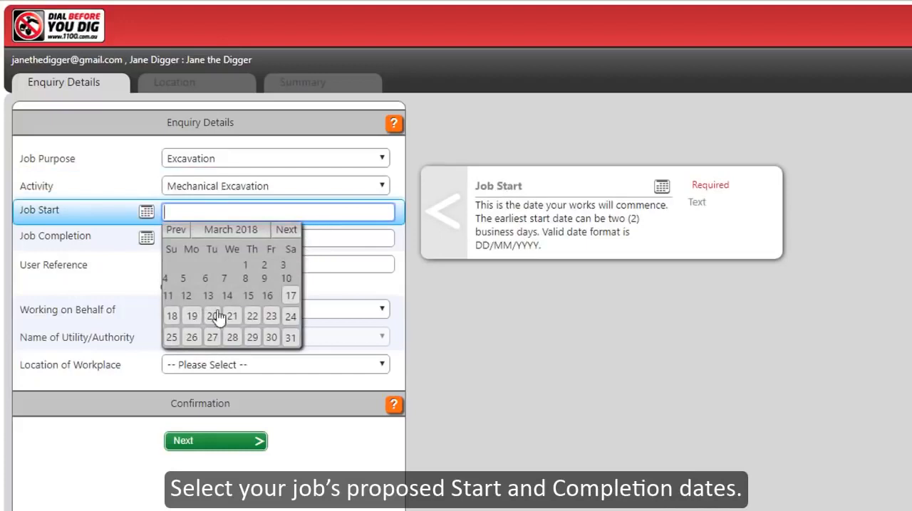
click(191, 337)
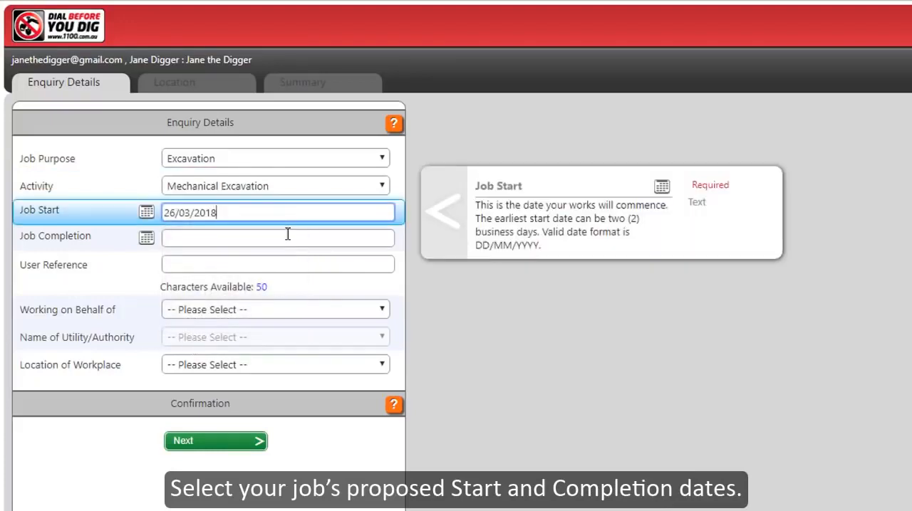
click(288, 234)
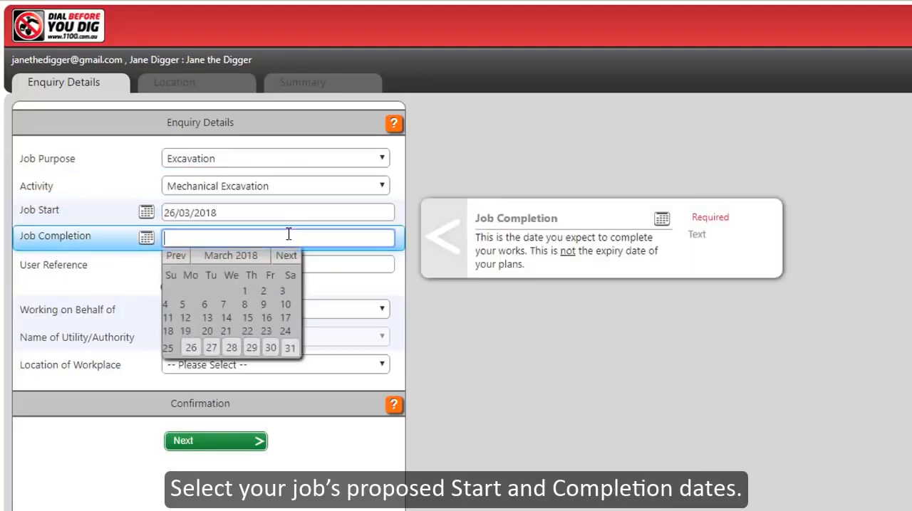
click(270, 349)
click(270, 348)
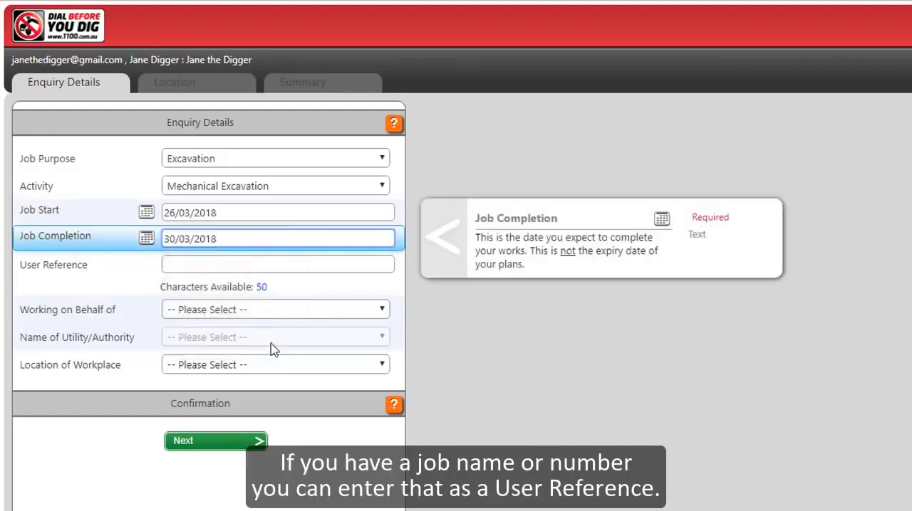
Step: Enter Job 27 as the user reference and set Working on Behalf of to Private
click(268, 266)
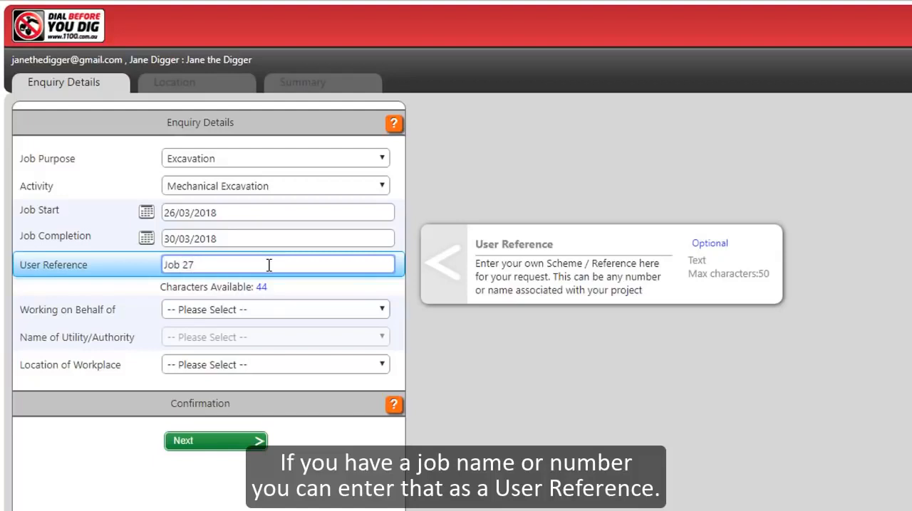
click(298, 312)
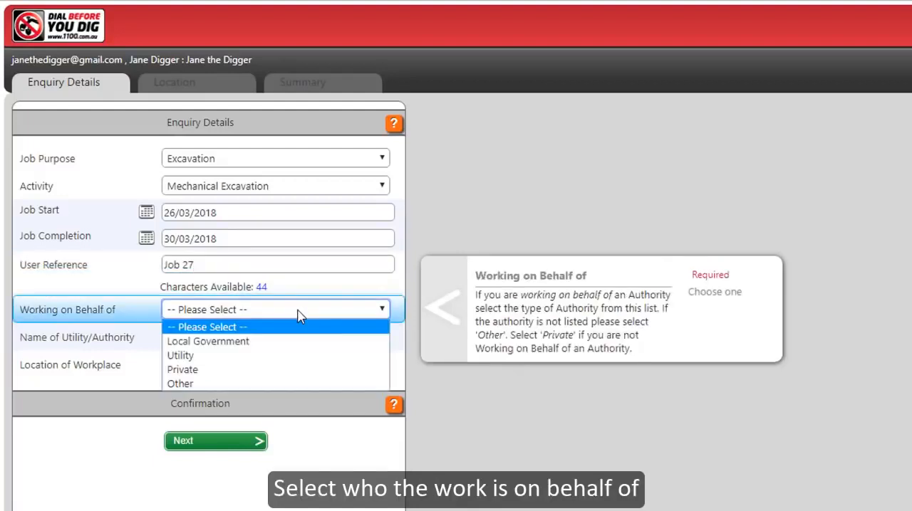
click(283, 371)
Step: Set the workplace location to Both with Footpath and Nature strip in the road reserve, and proceed to the Location stage
click(293, 369)
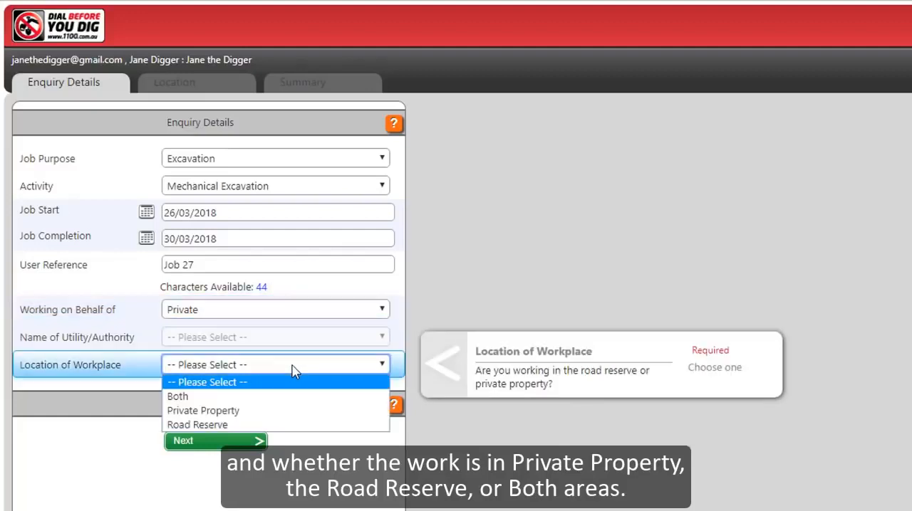
click(269, 400)
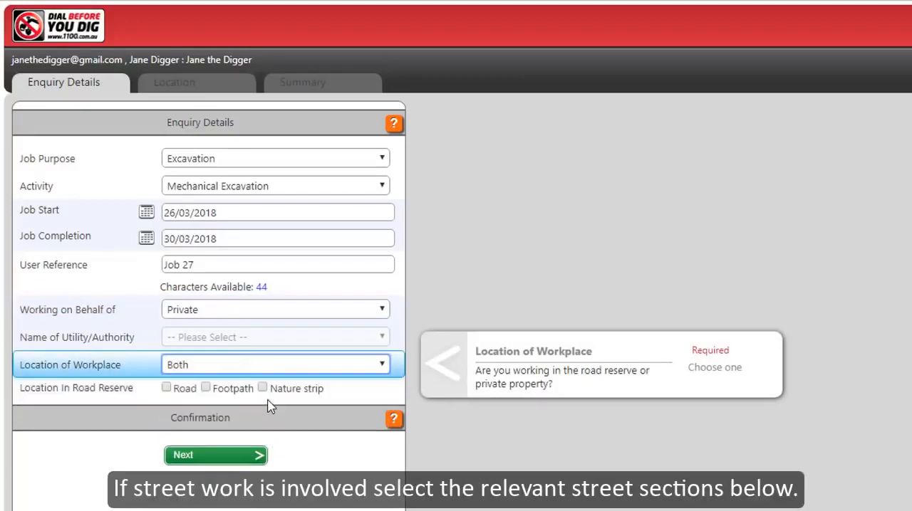
click(206, 388)
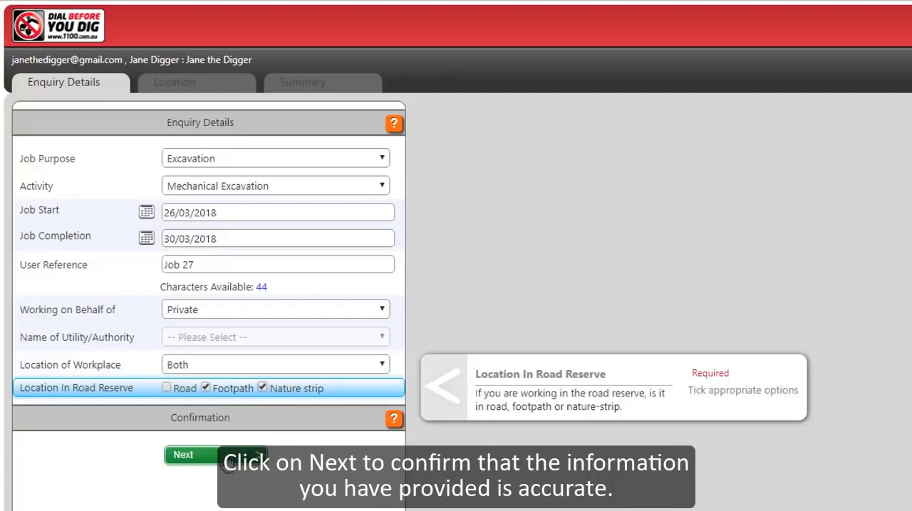
click(227, 457)
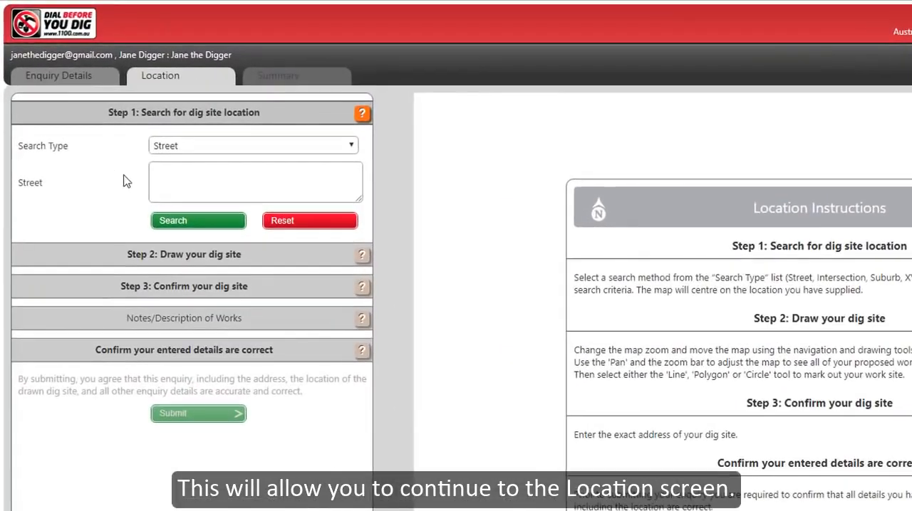
Step: Search for the dig site with the Street search type, using the suggested match for its street address
click(207, 147)
click(203, 159)
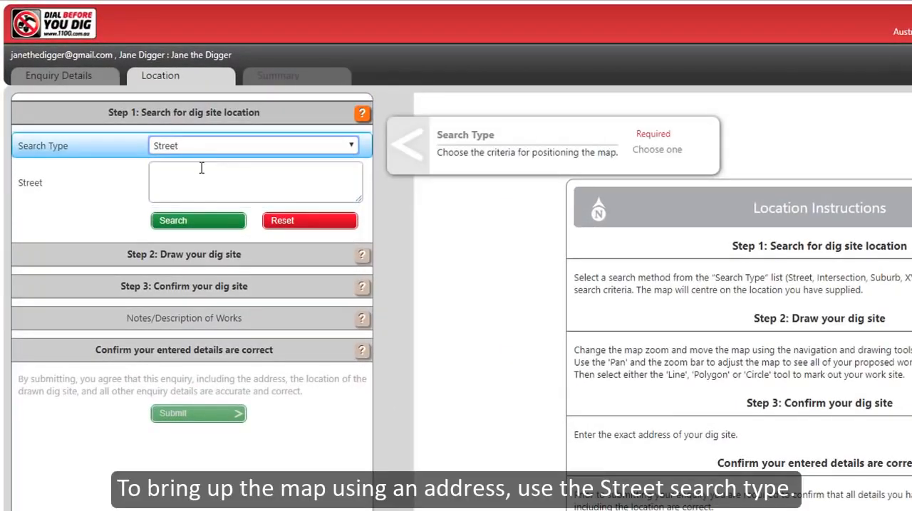
click(192, 177)
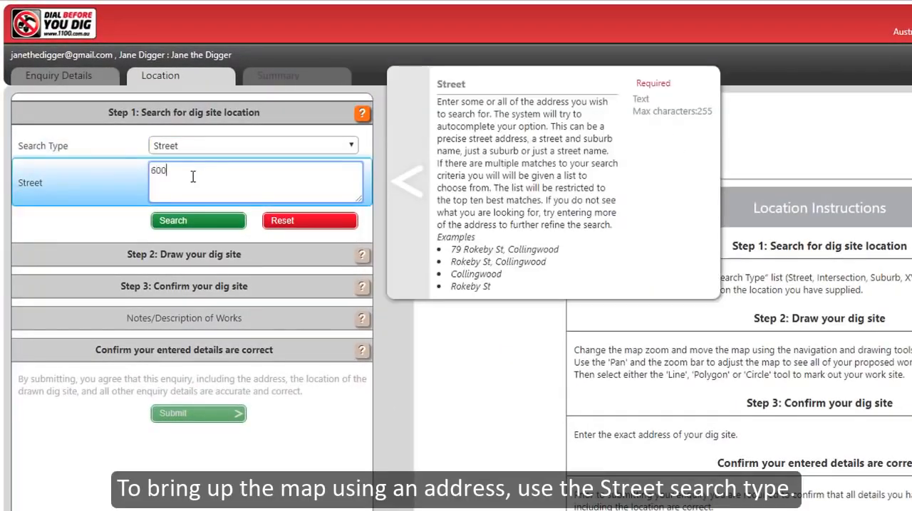
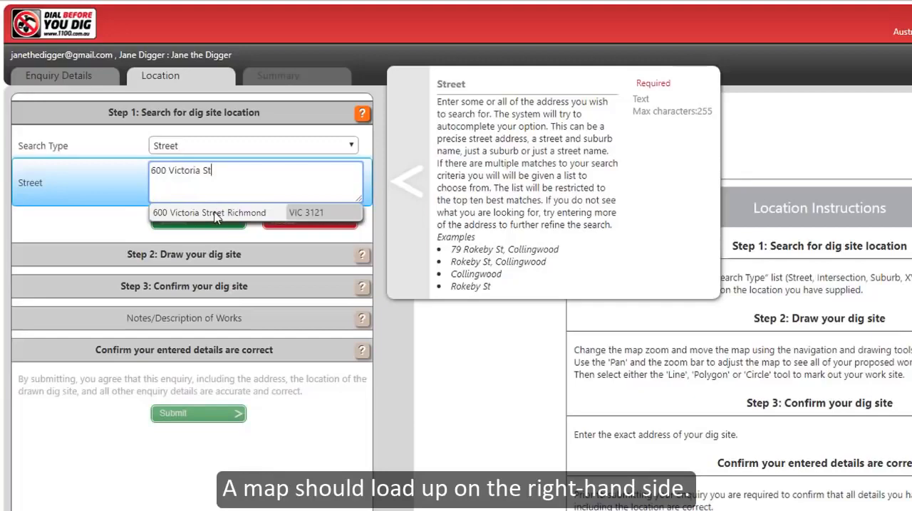
click(214, 214)
click(214, 222)
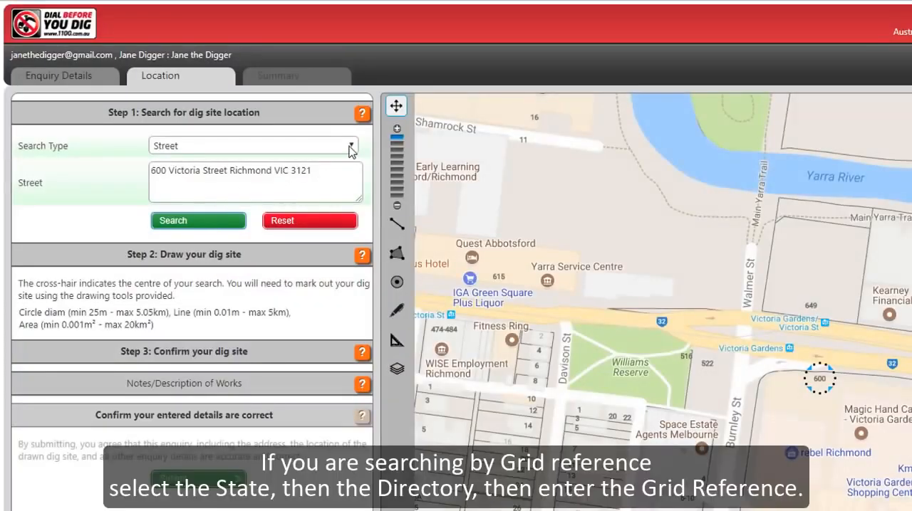
Step: Search for the dig site by Grid with state VIC, directory Melways and grid reference 44H8
click(349, 146)
click(317, 175)
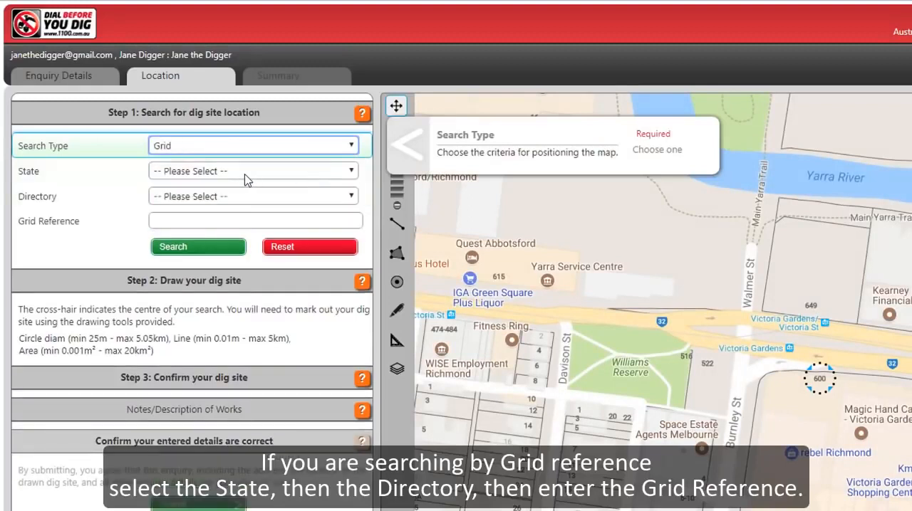
click(244, 175)
click(223, 279)
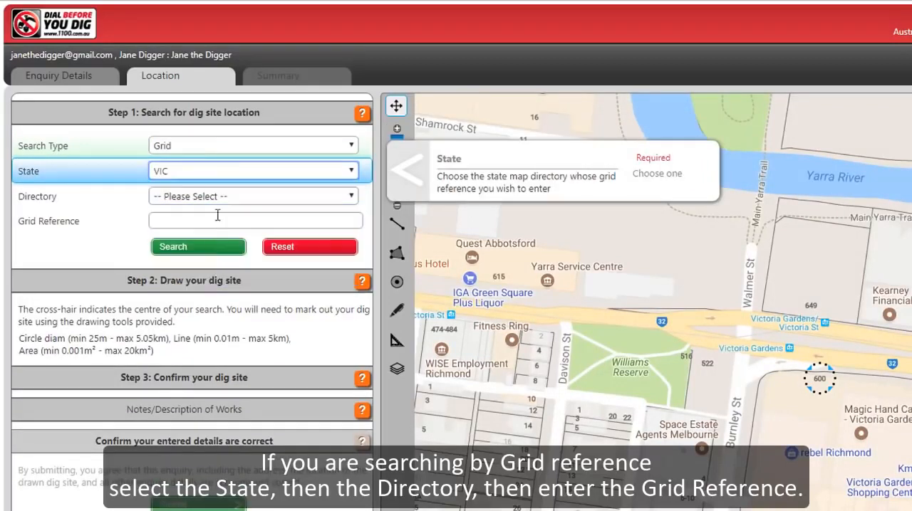
click(223, 197)
click(214, 225)
click(214, 221)
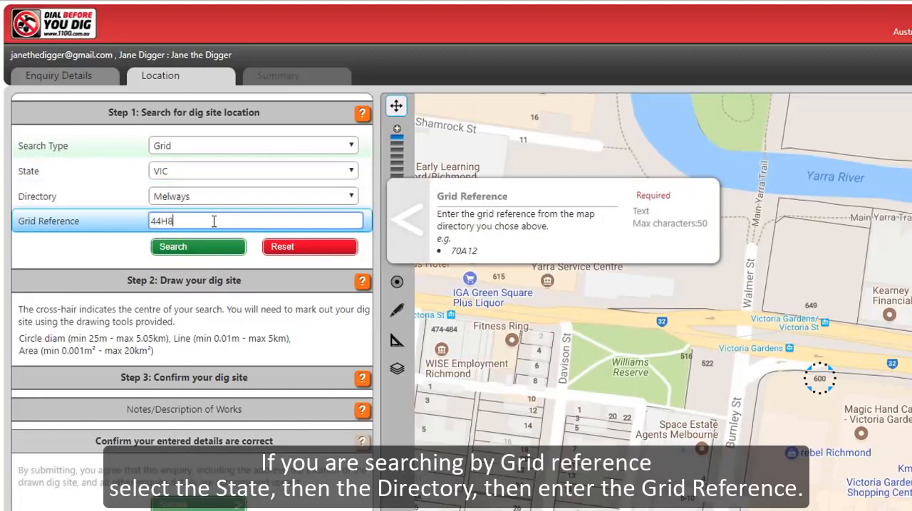
text(44H8)
click(203, 247)
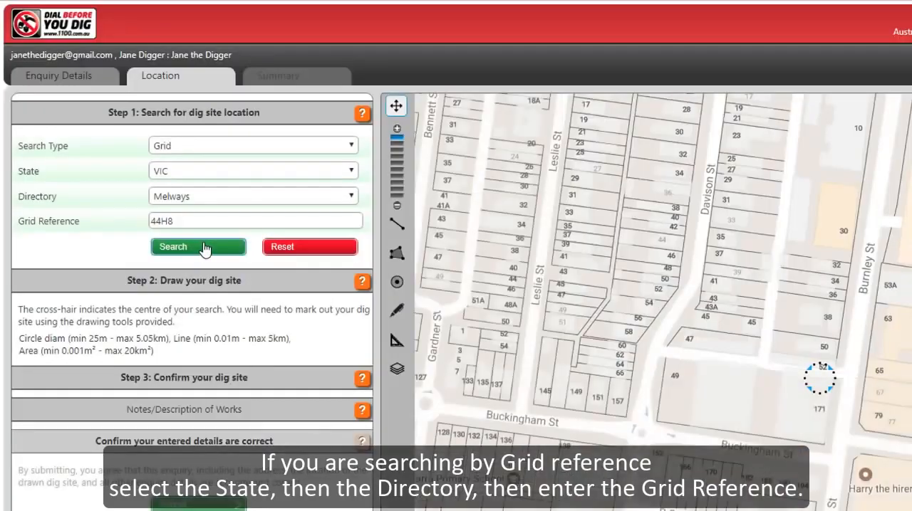
Step: Search for the dig site by Intersection with Victoria St, Burnley St and suburb Richmond
click(236, 148)
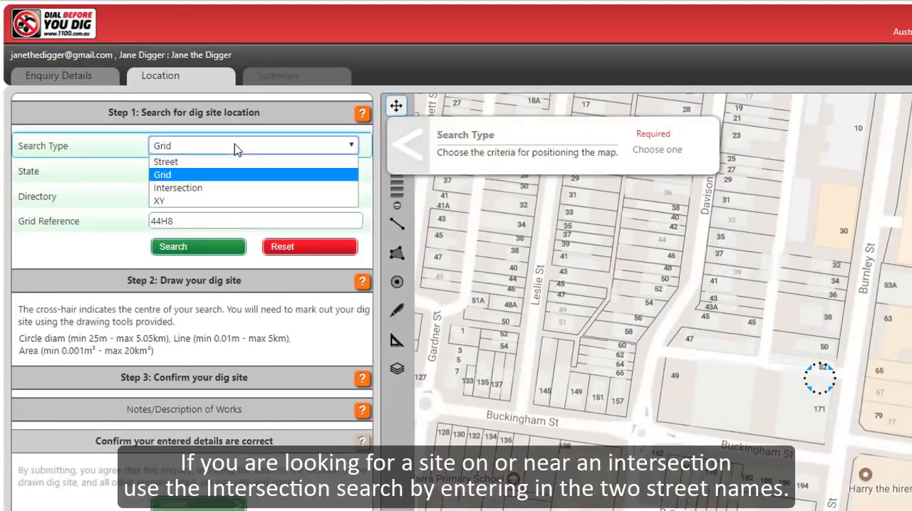
click(216, 189)
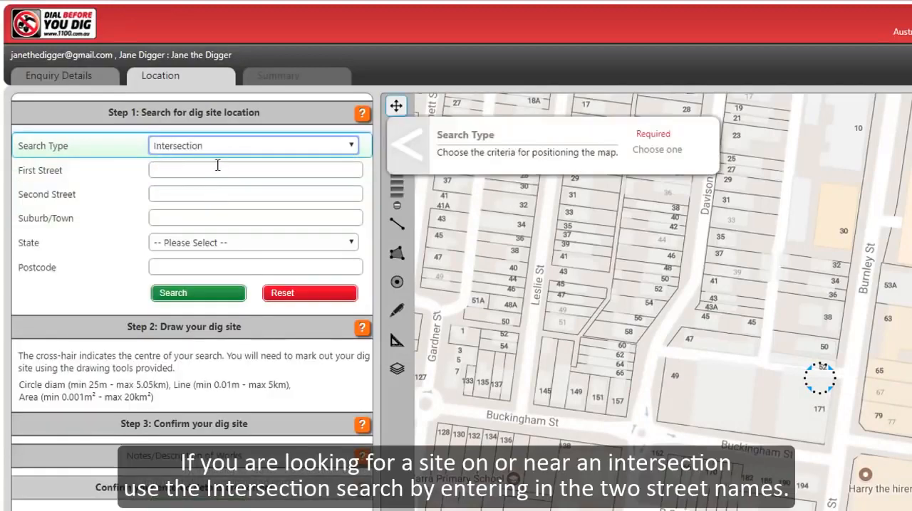
click(217, 168)
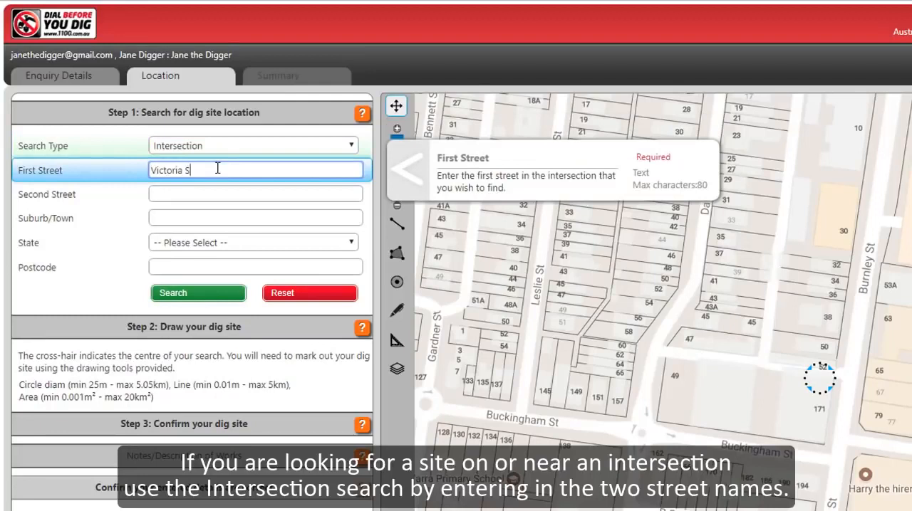
key(Tab)
text(Bu)
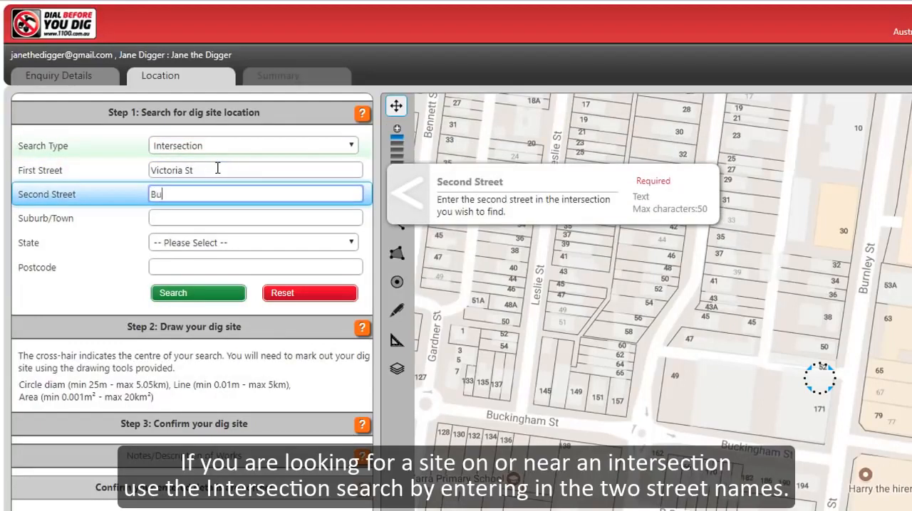
key(Tab)
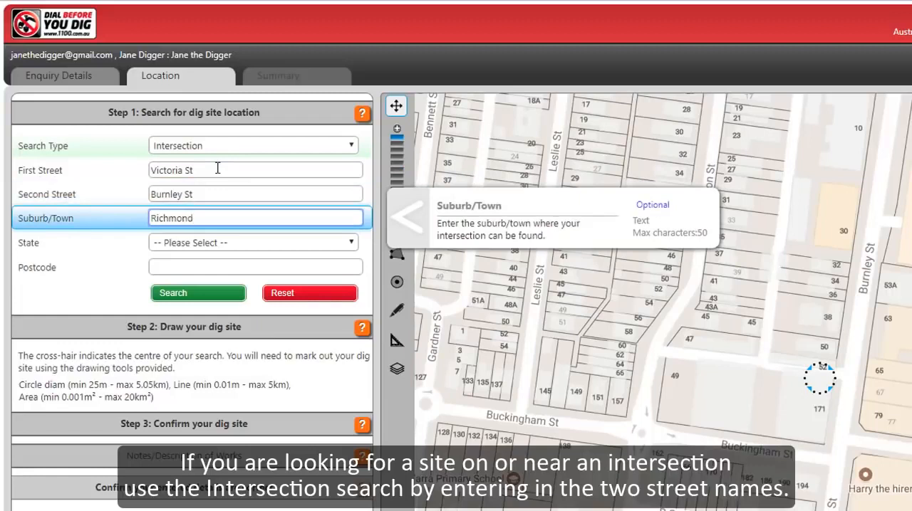
click(211, 297)
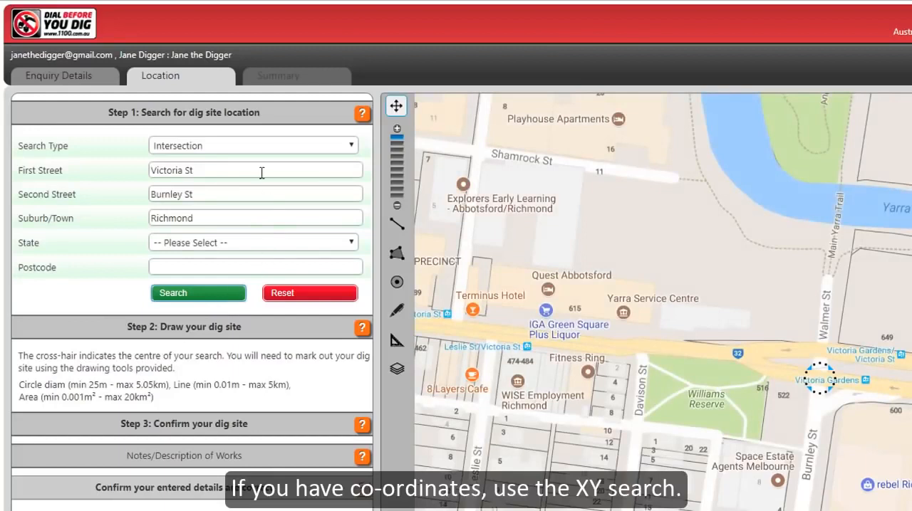
Step: Search for the dig site by XY with X-coordinate 145.010204, Y-coordinate -37.811757 and projection Longitude/Latitude (GDA 94)
click(255, 146)
click(235, 201)
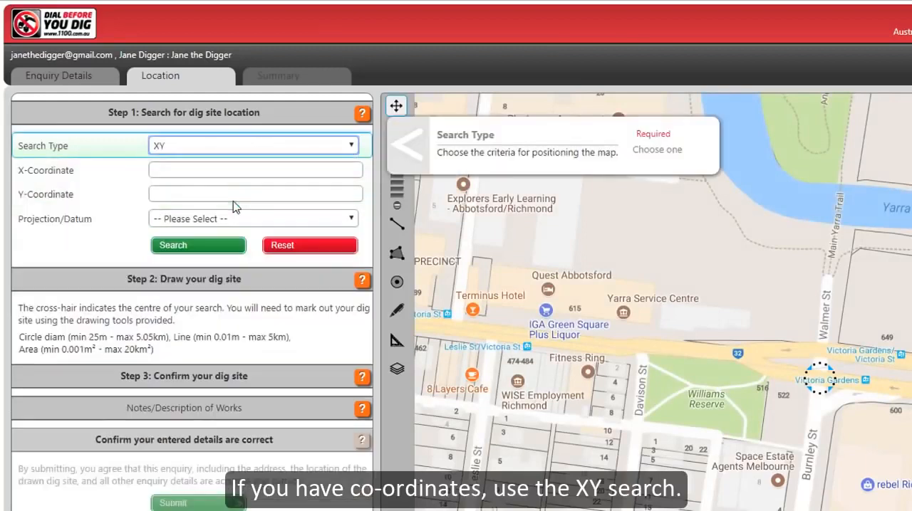
click(225, 170)
text(145.010204)
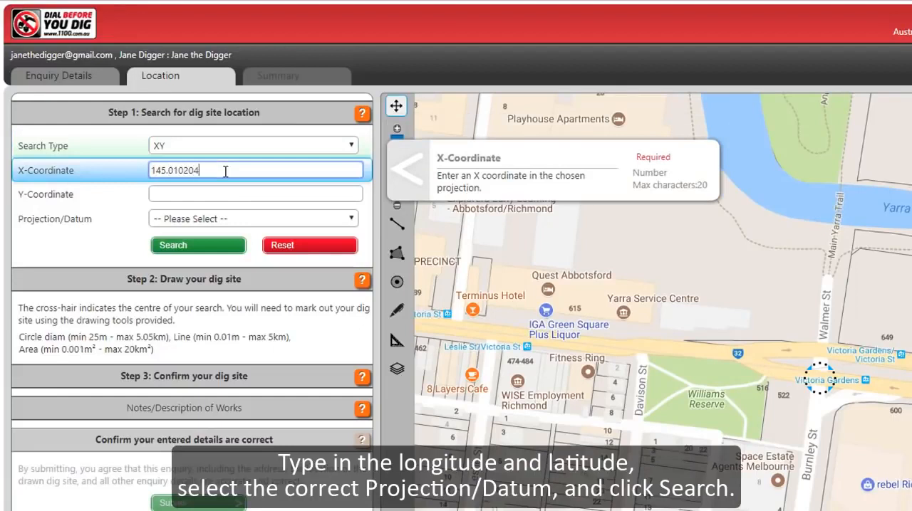
key(Tab)
text(-)
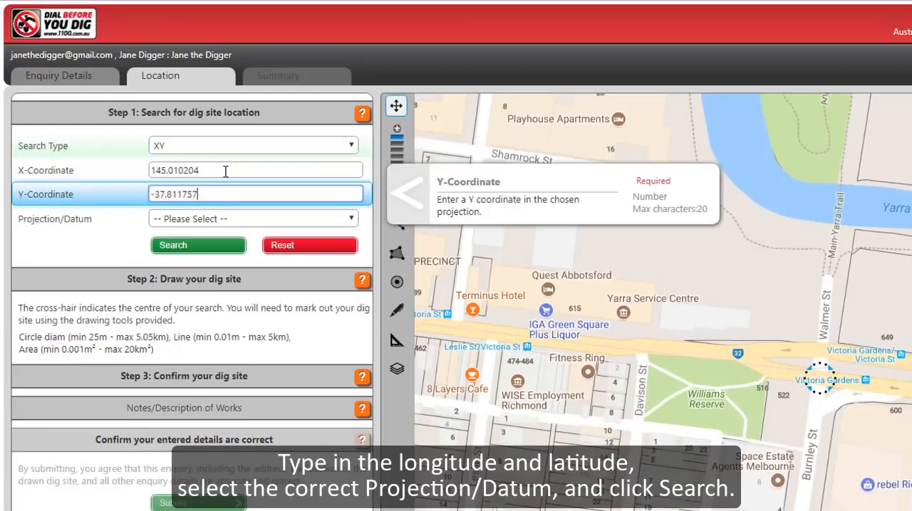
click(243, 219)
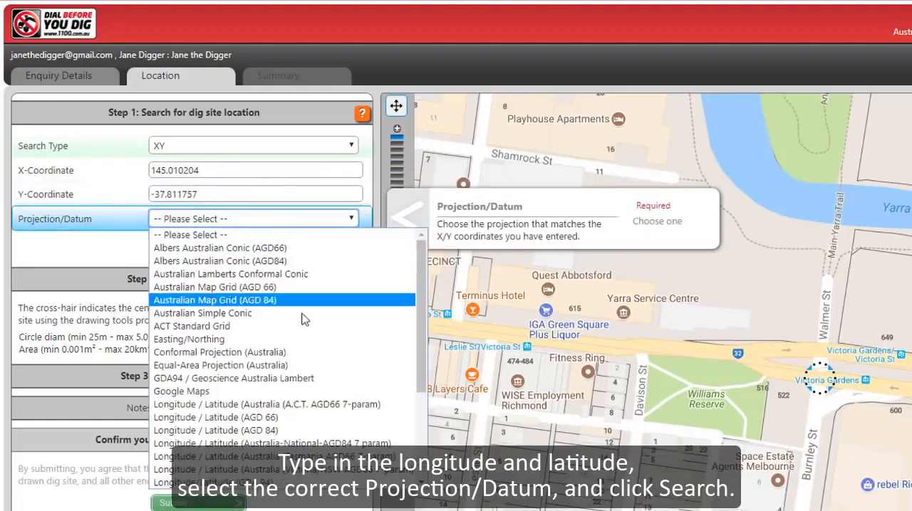
click(278, 484)
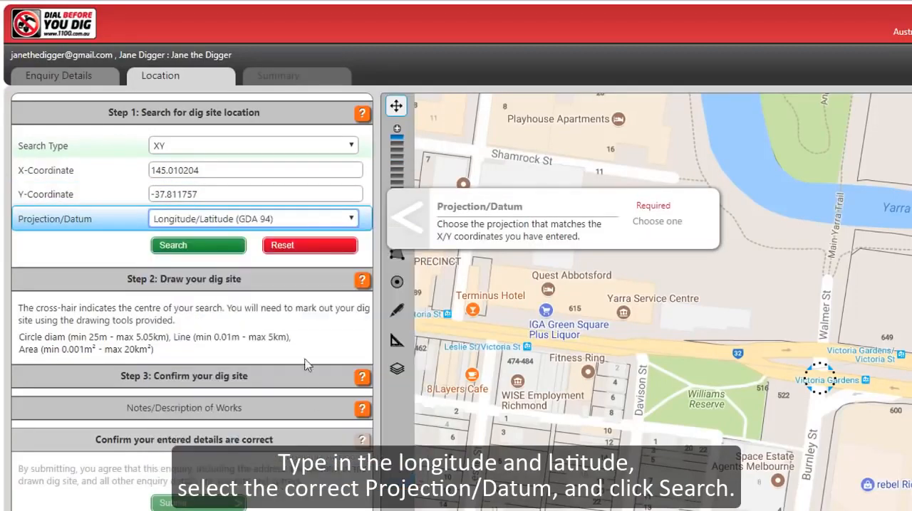
click(215, 250)
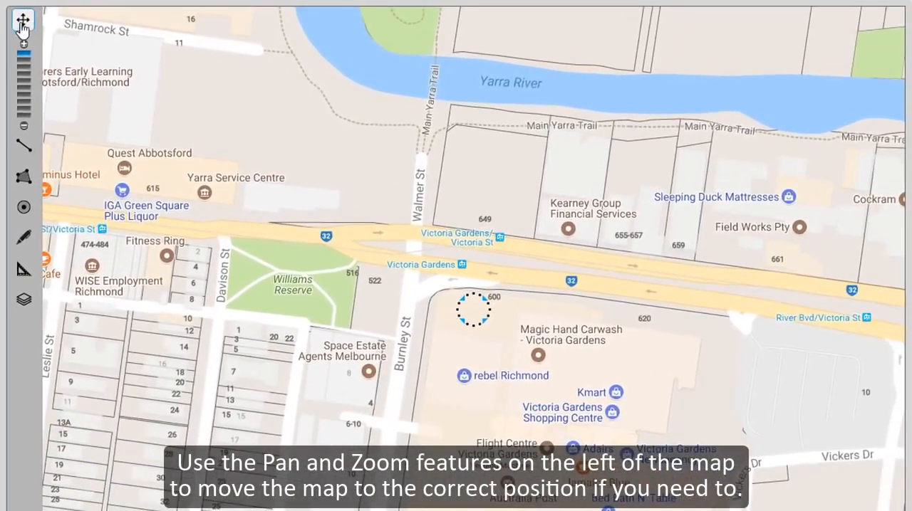
Step: Draw a circular dig site centred on the search cross-hair, reaching across Burnley St and Victoria St
drag(336, 295, 165, 281)
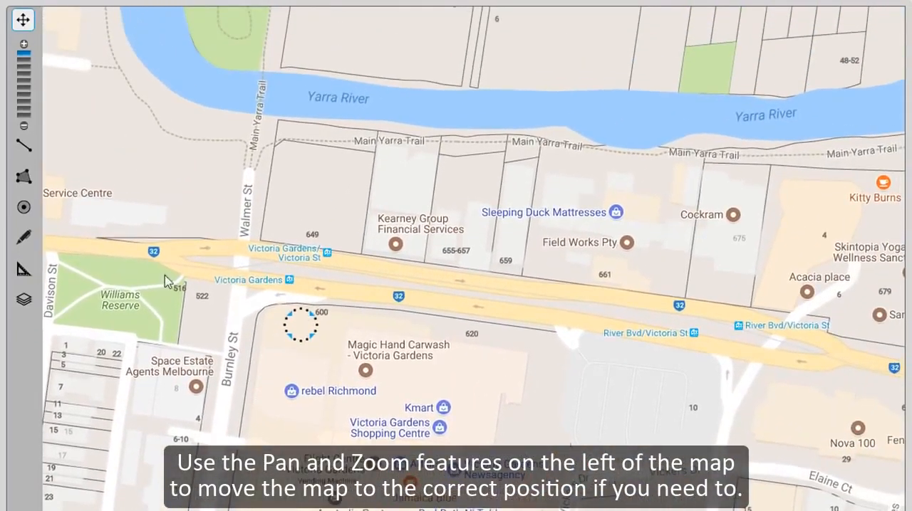
click(23, 126)
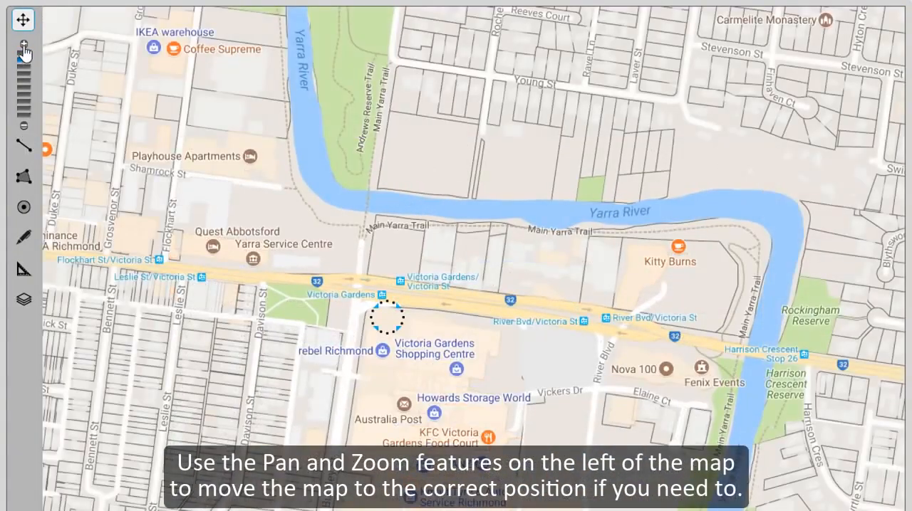
click(24, 45)
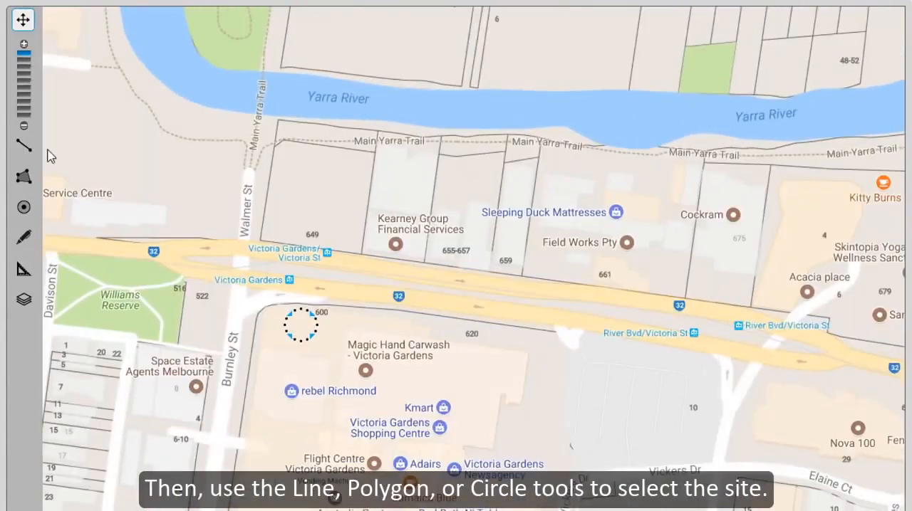
click(23, 208)
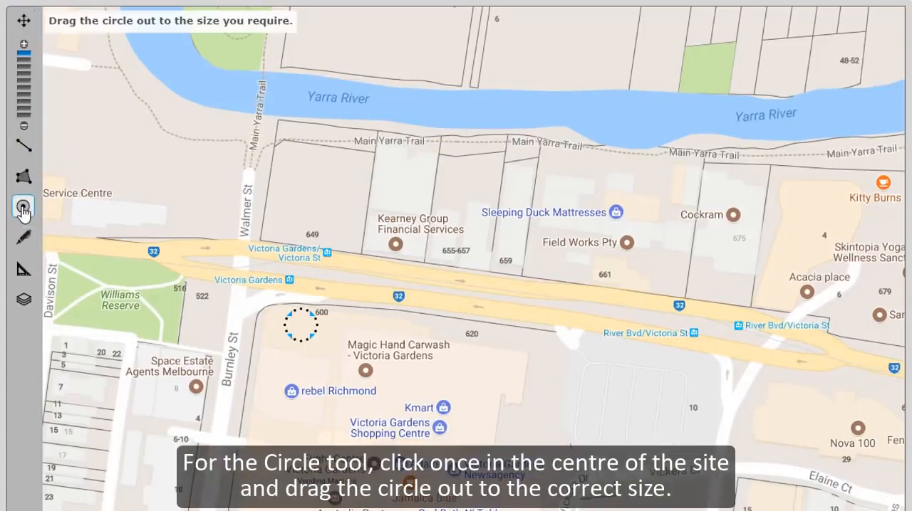
click(304, 330)
drag(304, 330, 309, 410)
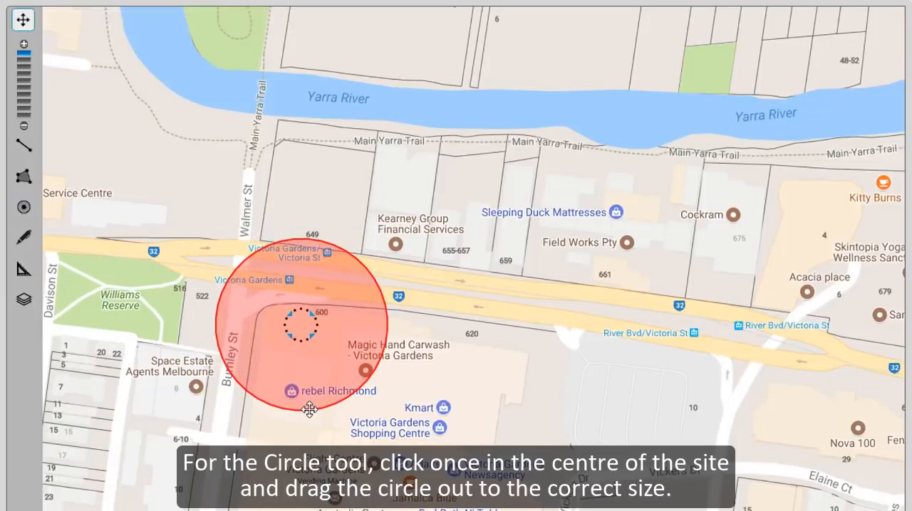
Step: Draw the dig site as an L-shaped line along Burnley St and around the corner into Victoria St
click(24, 145)
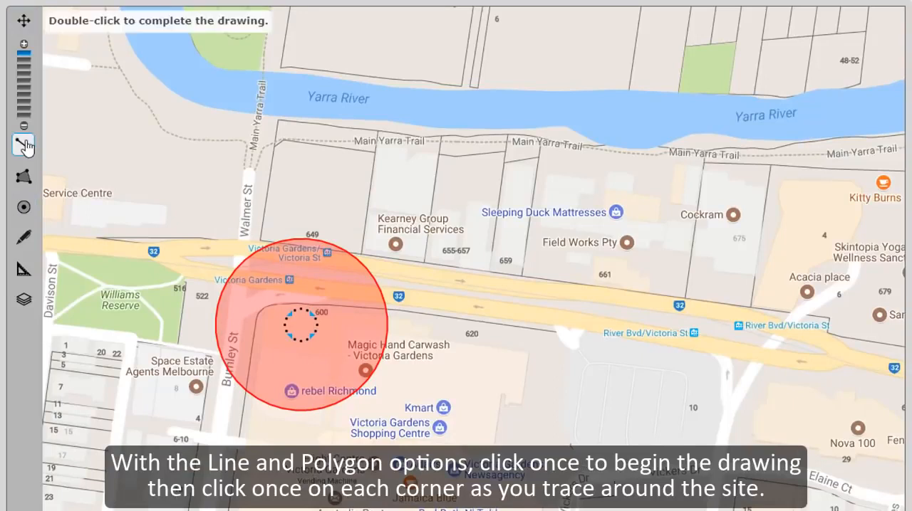
click(248, 351)
click(255, 294)
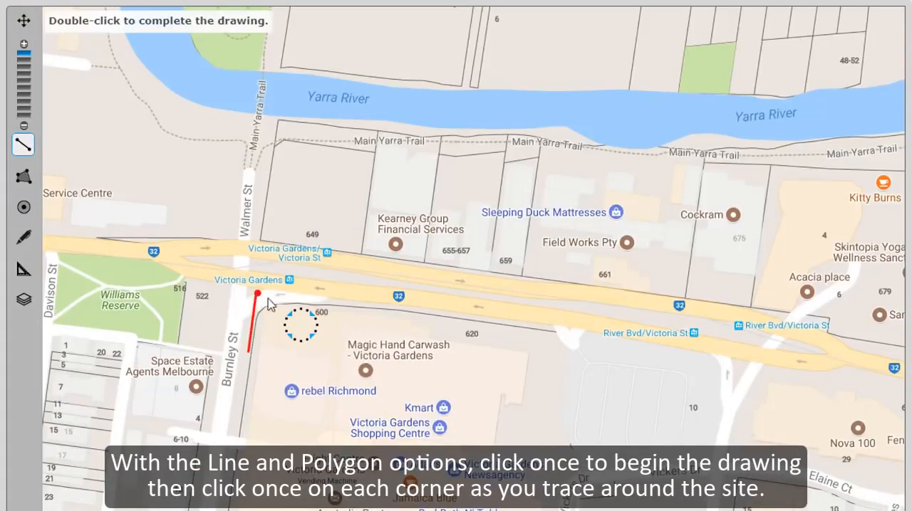
double_click(362, 305)
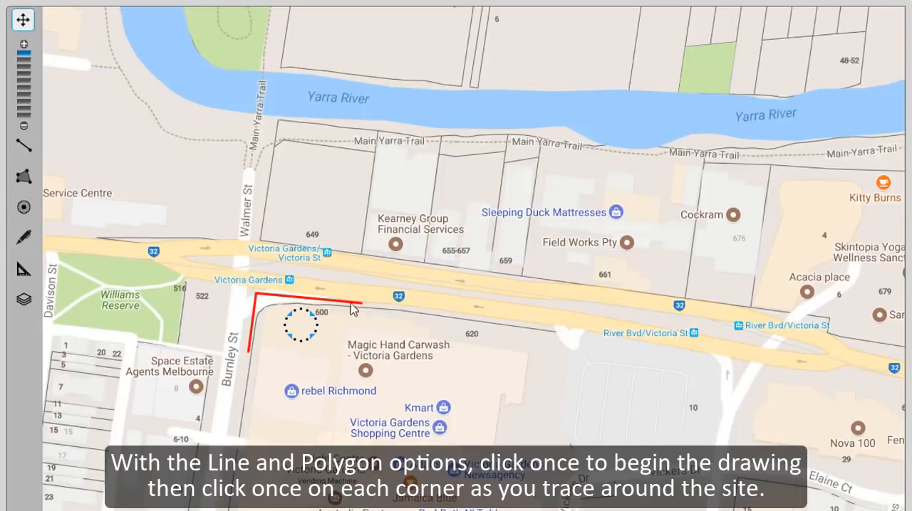
Step: Draw a four-sided polygon dig site around the corner block at Burnley St and Victoria St, enclosing the cross-hair
click(26, 182)
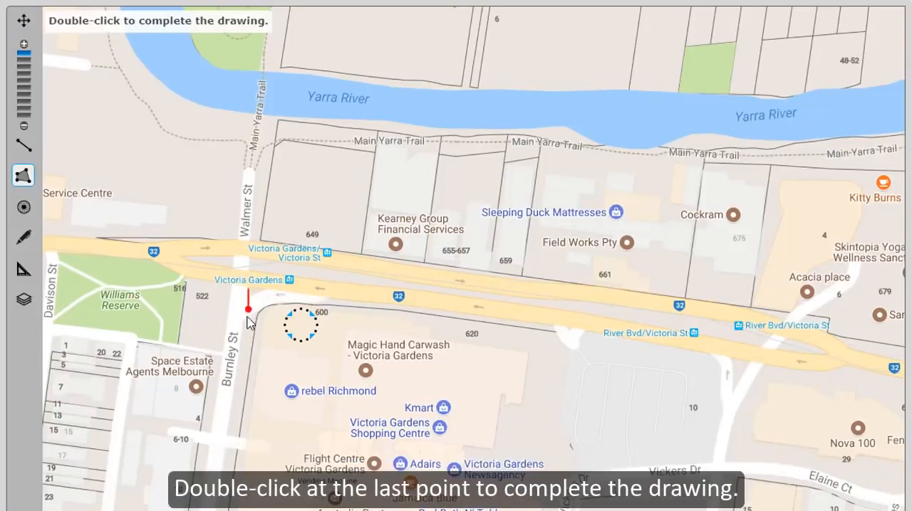
click(238, 352)
click(252, 354)
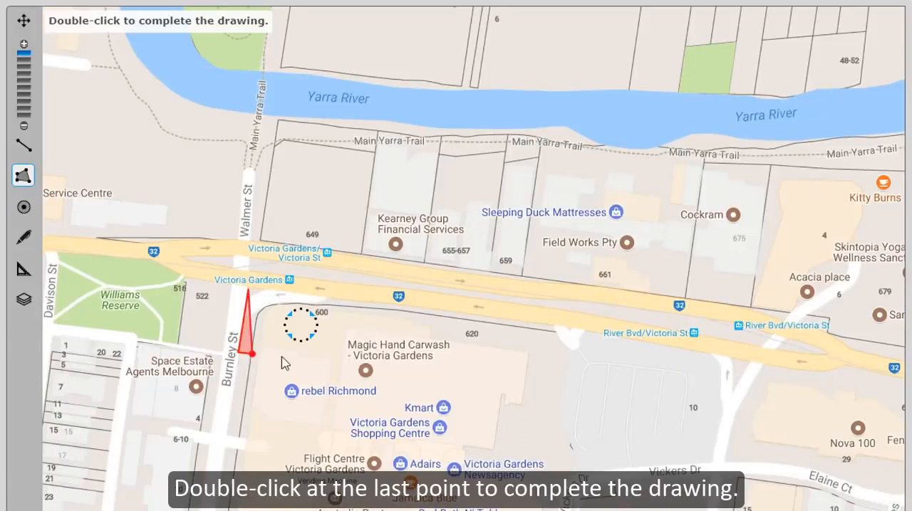
click(353, 369)
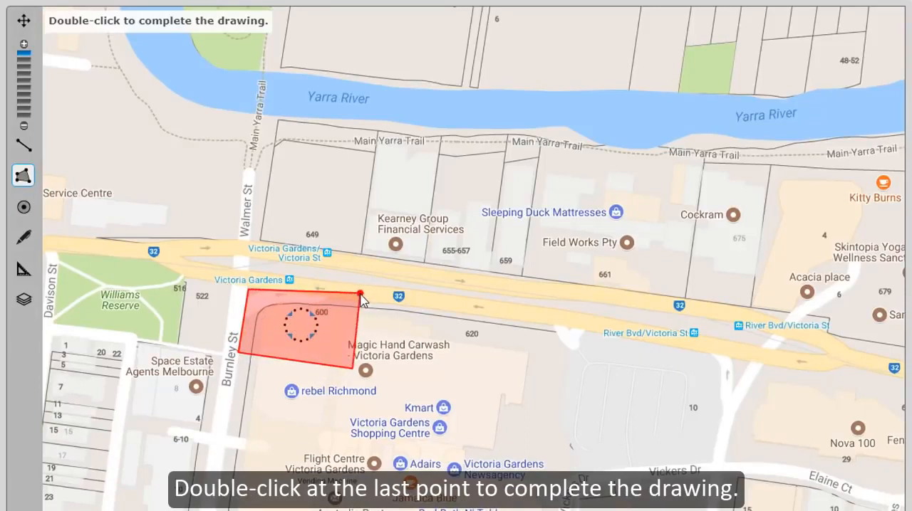
double_click(361, 294)
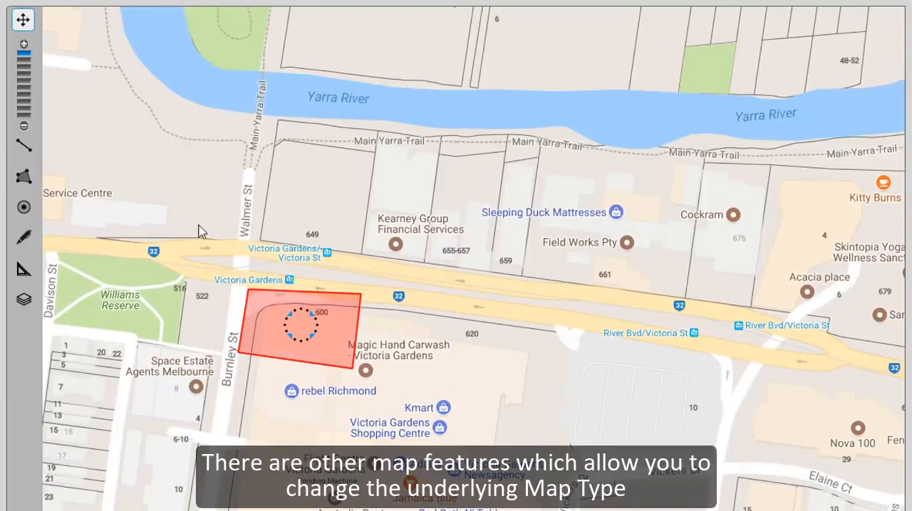
Step: View the dig site on the Google Satellite base map, and return to the standard Google map
click(23, 301)
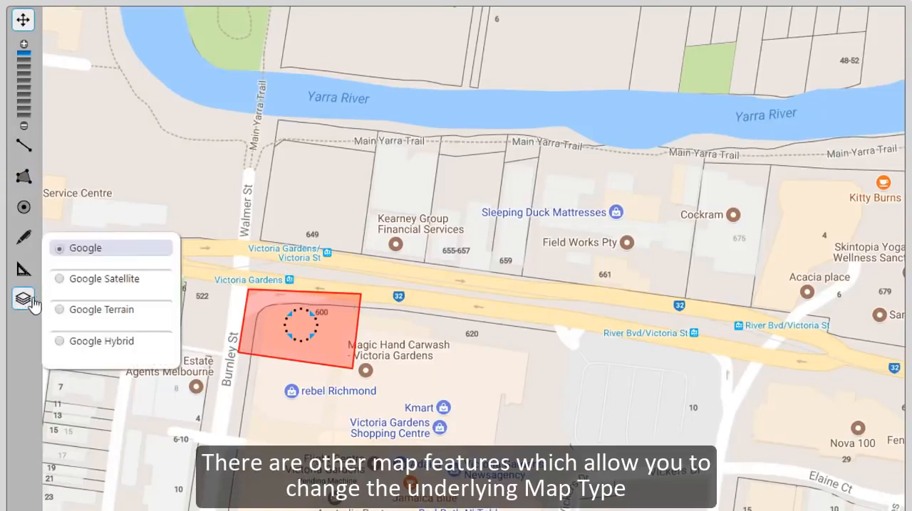
click(62, 280)
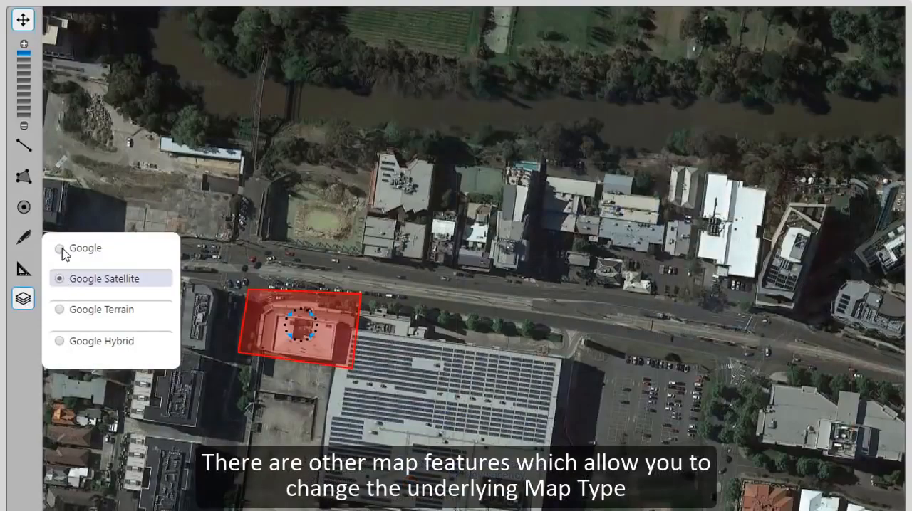
click(61, 248)
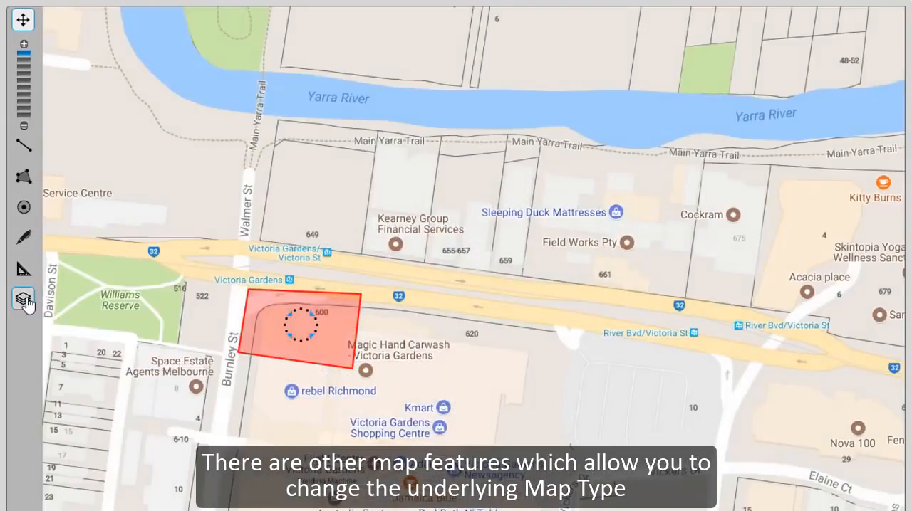
Step: Measure the distance along the dig site polygon's Burnley St and Victoria St sides
click(24, 268)
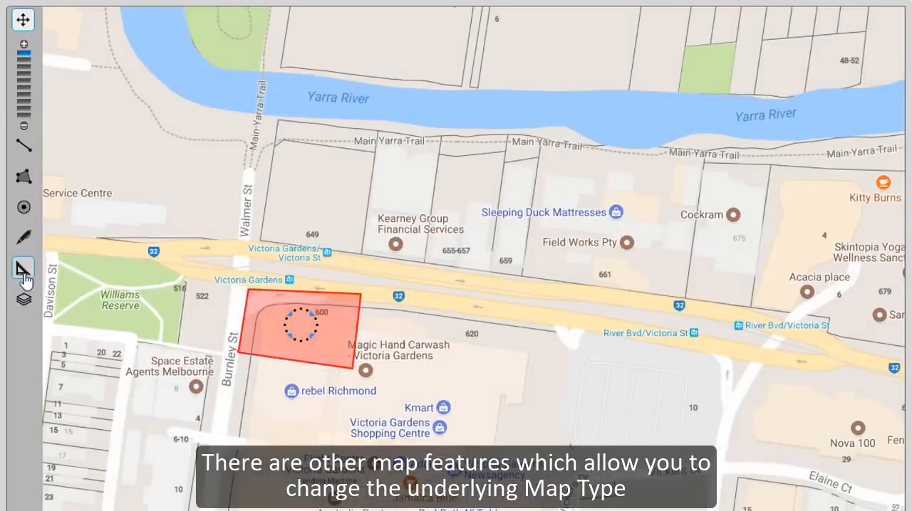
click(240, 351)
click(248, 291)
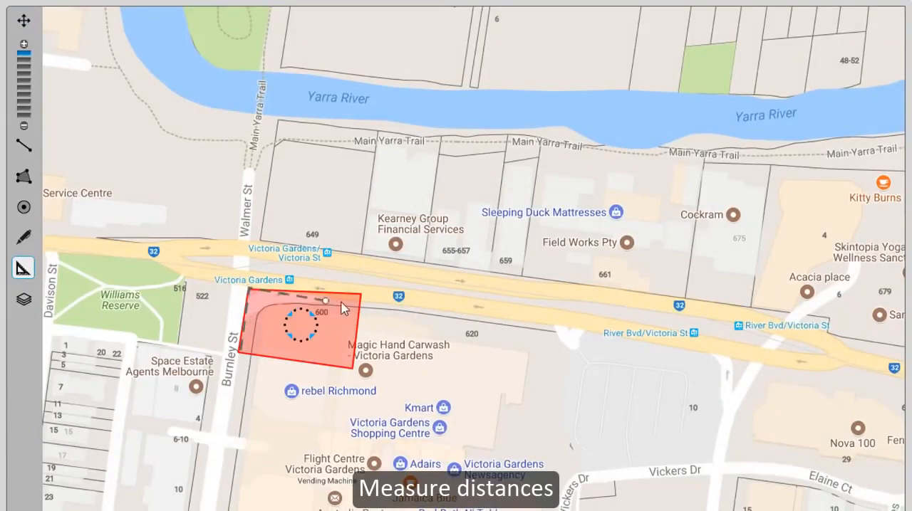
double_click(358, 294)
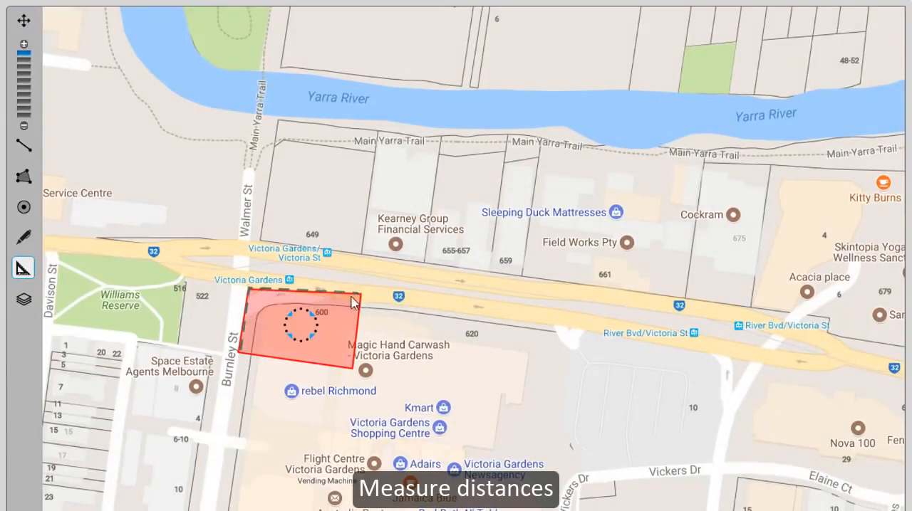
Step: Edit the dig site polygon by moving its two Burnley St corners slightly outward, and exit Edit mode
click(23, 237)
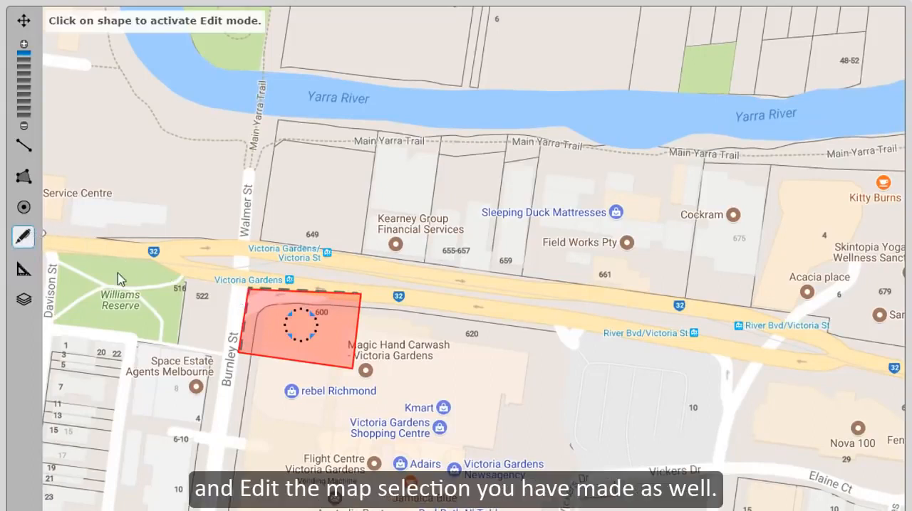
click(287, 346)
drag(249, 285, 247, 279)
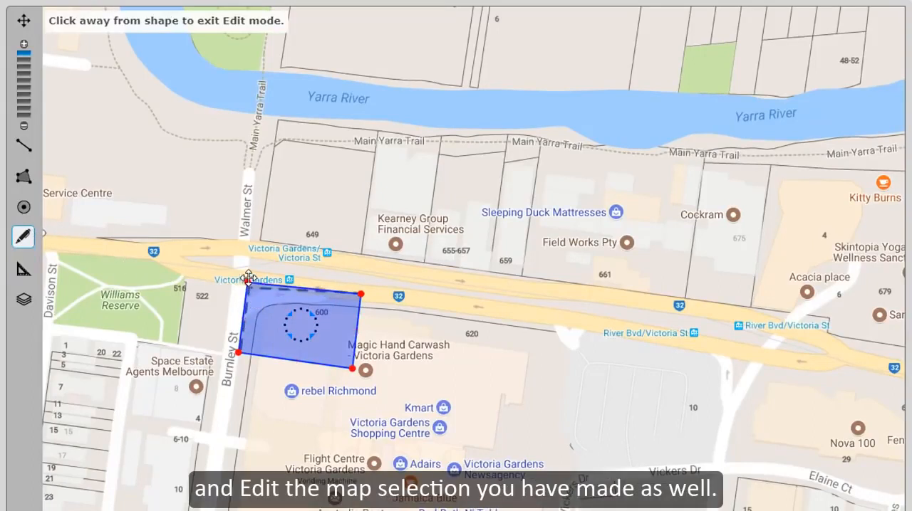
drag(238, 353, 237, 356)
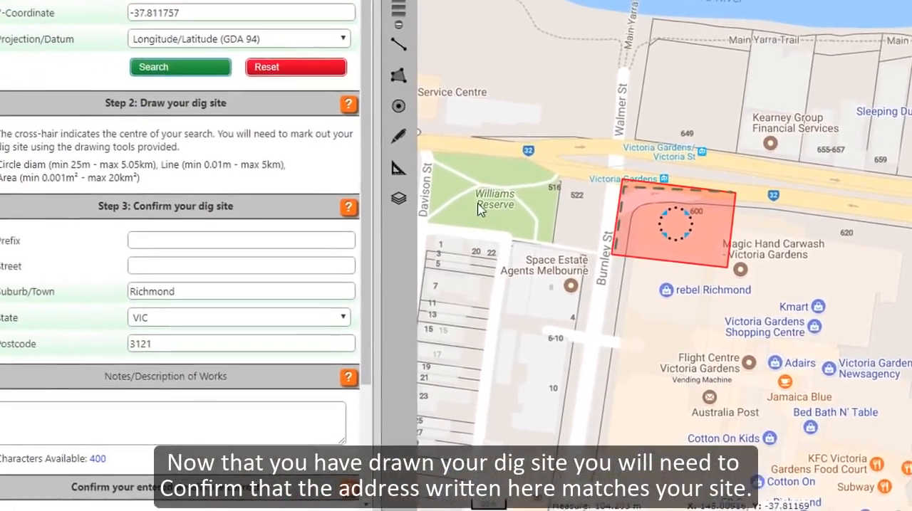
Step: Fill in the dig site's street address under Step 3, using the matching autocomplete suggestion
scroll(361, 329, down, 2)
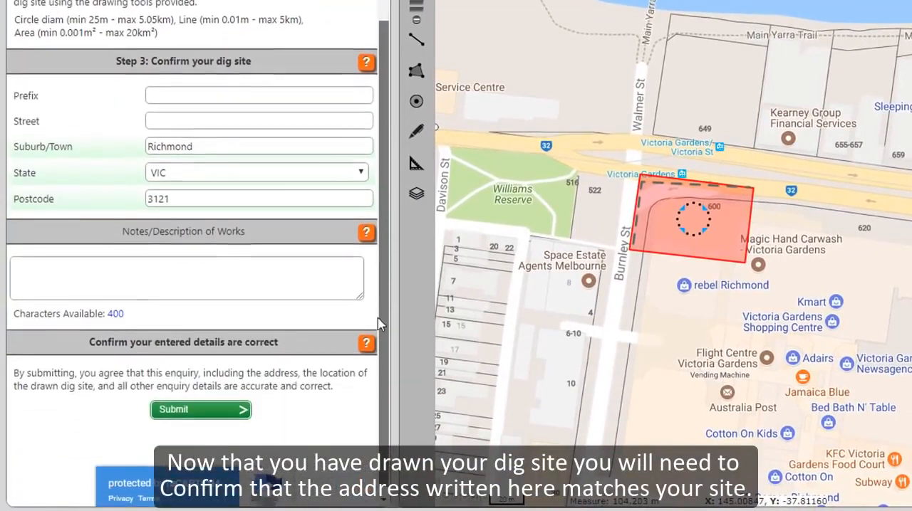
click(190, 116)
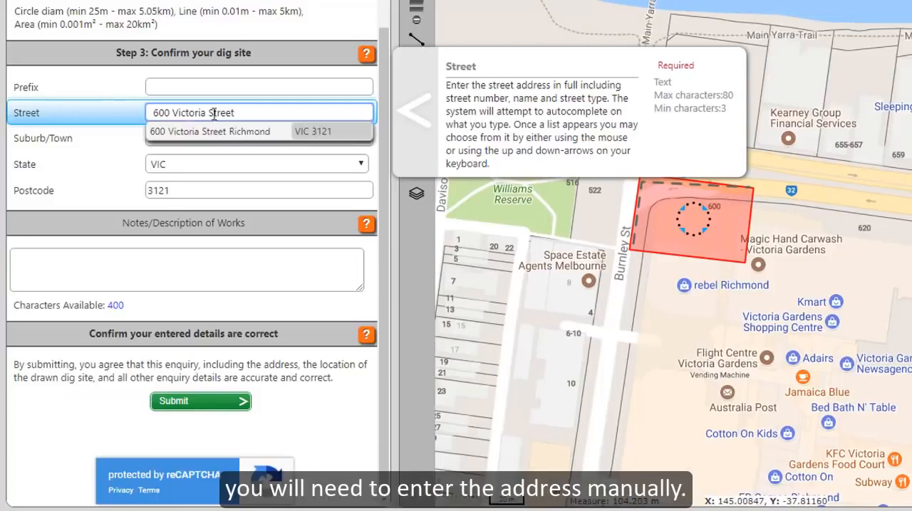
click(222, 133)
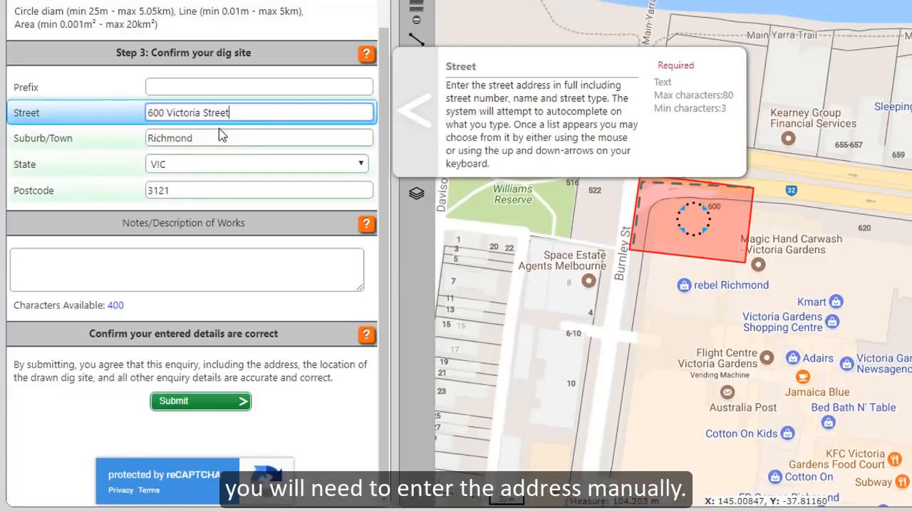
Step: Add the works note "Victoria Gardens. SE corner Burnley St." and submit the enquiry
click(164, 263)
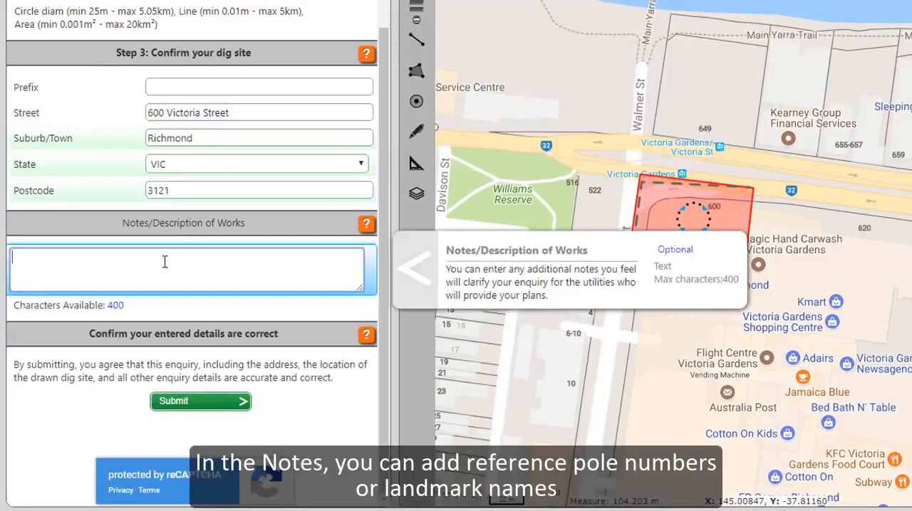
text(Victoria Gardens. )
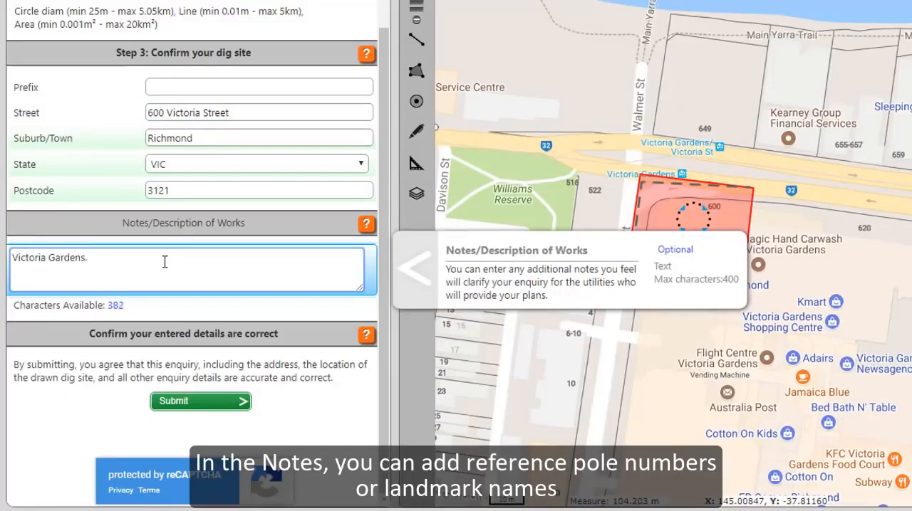
text(SE corner )
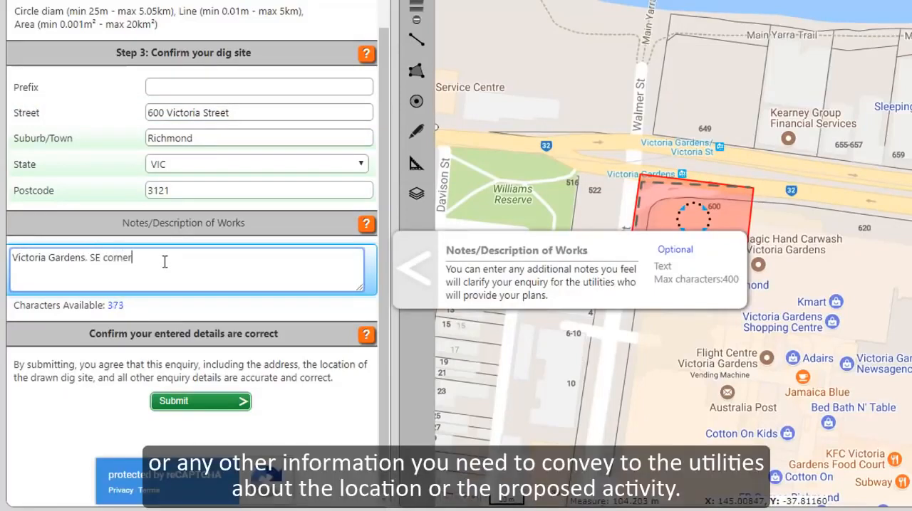
text(Burnley St.)
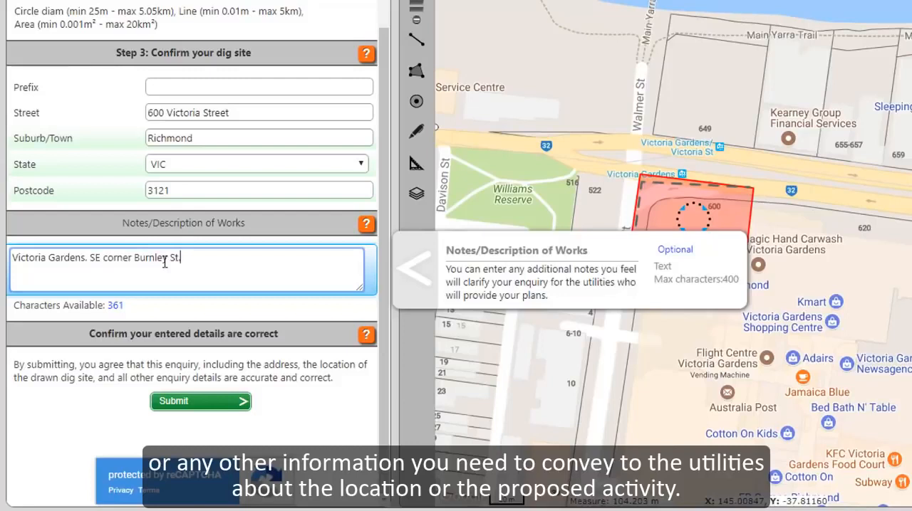
click(197, 407)
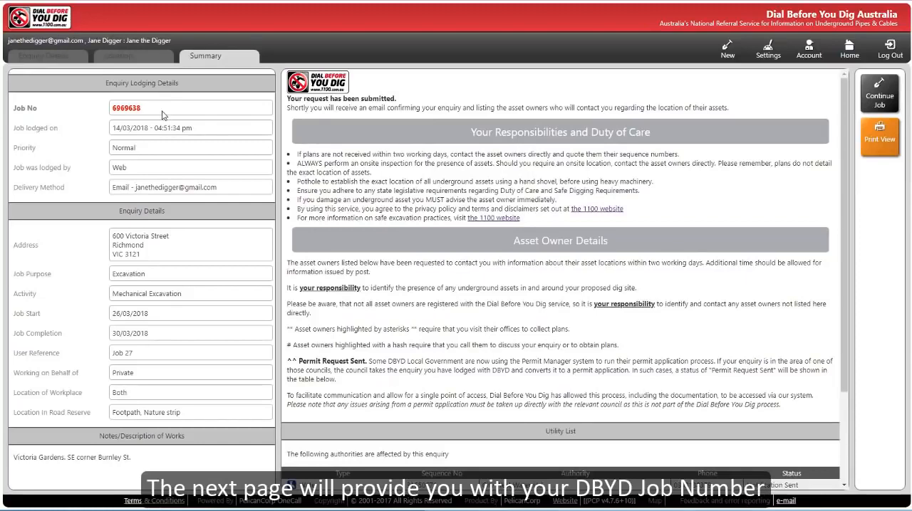
Step: Review the submitted enquiry's summary and list of affected utilities, and open the history of previously submitted enquiries from the console
scroll(401, 308, down, 1)
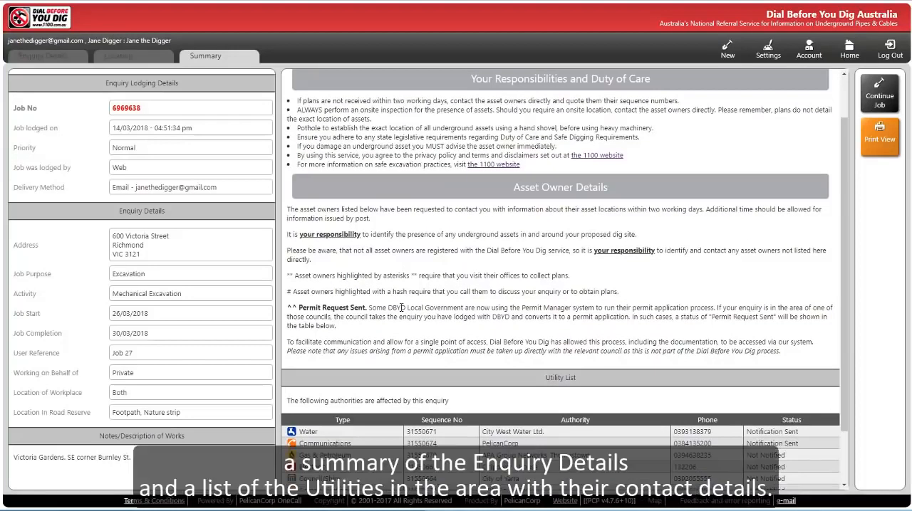
scroll(401, 308, up, 1)
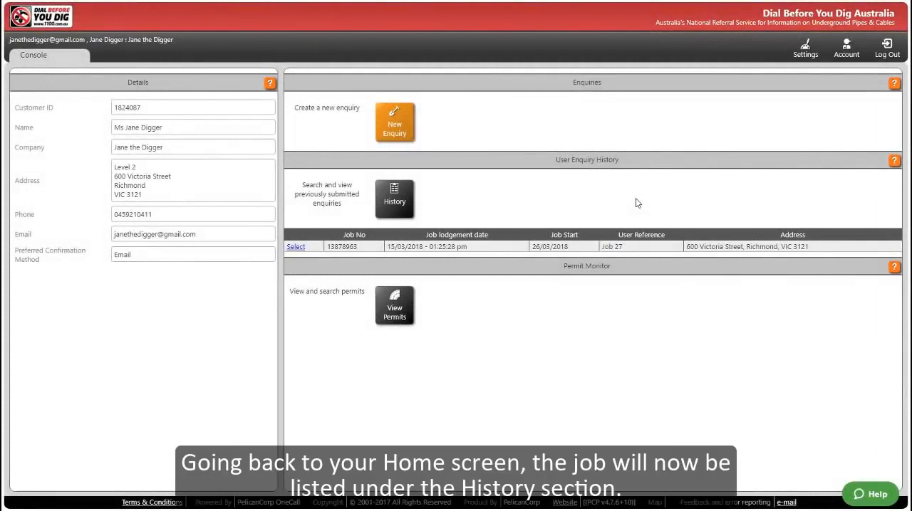
click(409, 195)
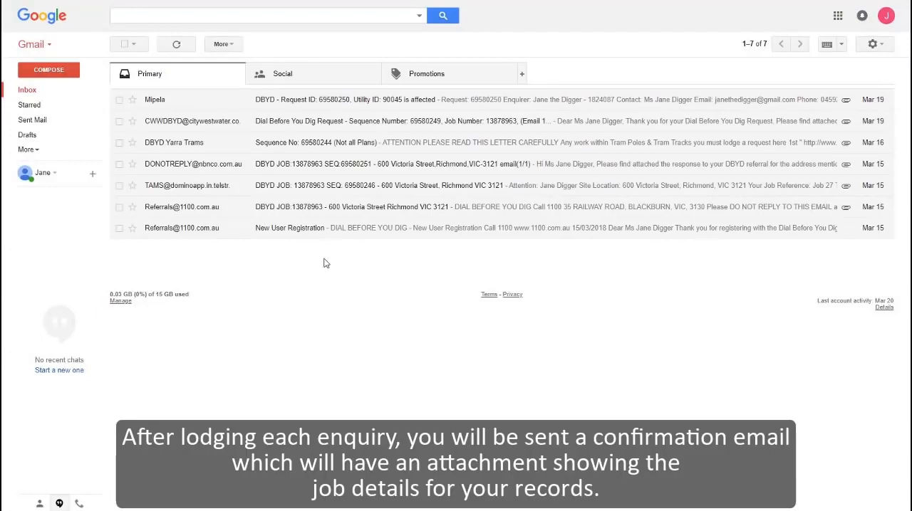
Step: Switch to Gmail, open the Dial Before You Dig job confirmation email, and view its attached PDF of the job details
click(293, 212)
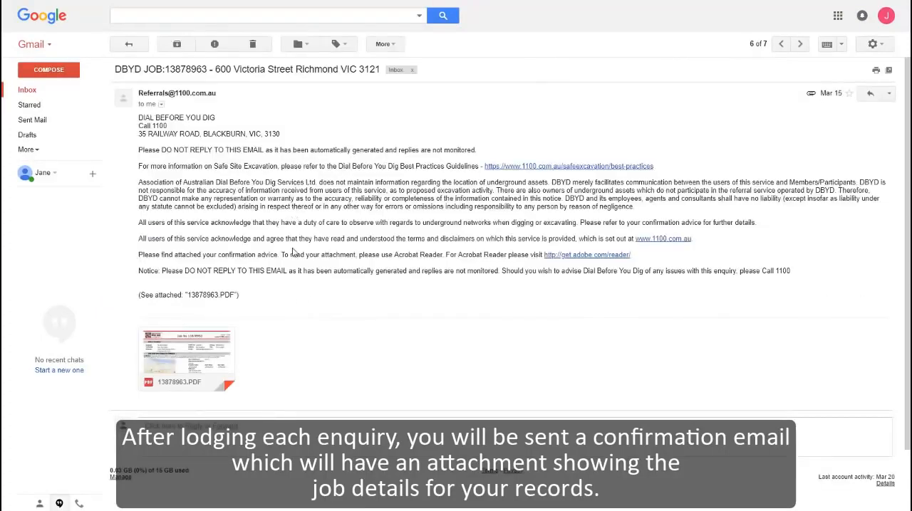
click(203, 347)
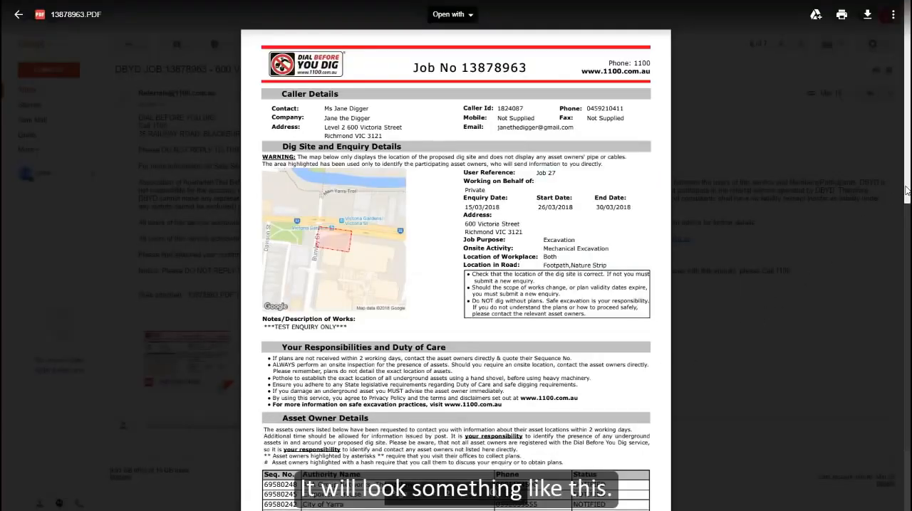
mouse_move(906, 192)
mouse_down()
mouse_move(903, 230)
mouse_move(901, 194)
mouse_up()
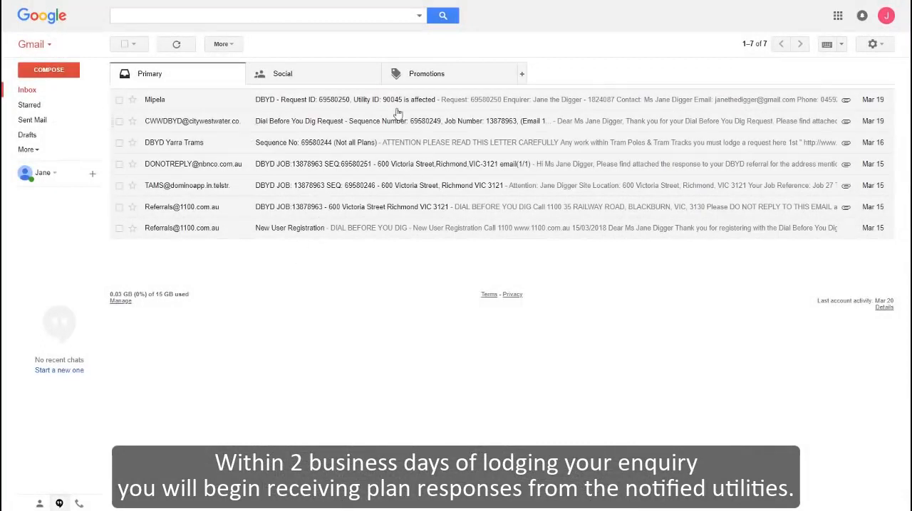
Step: Open the Telstra response email and examine its information and the attached Duty of Care, Map Legend, Accredited Plant Locators and plan PDFs
click(238, 191)
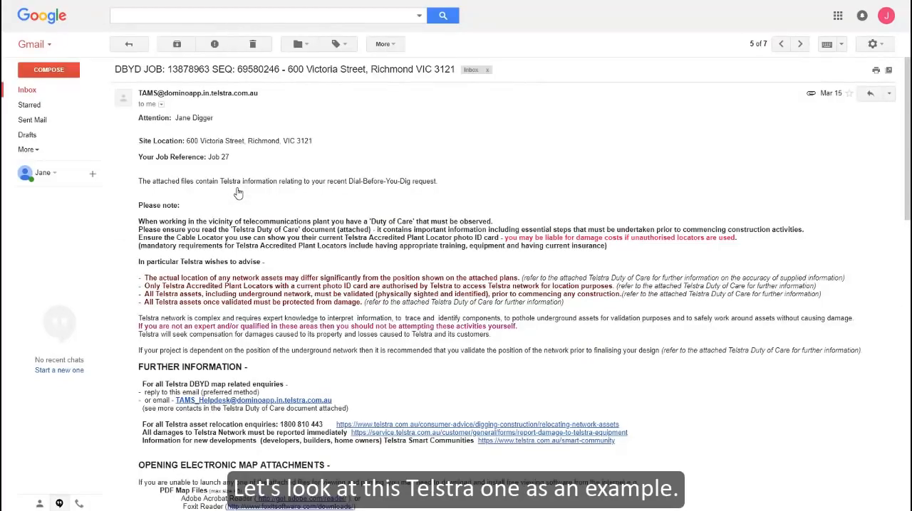
scroll(238, 193, down, 5)
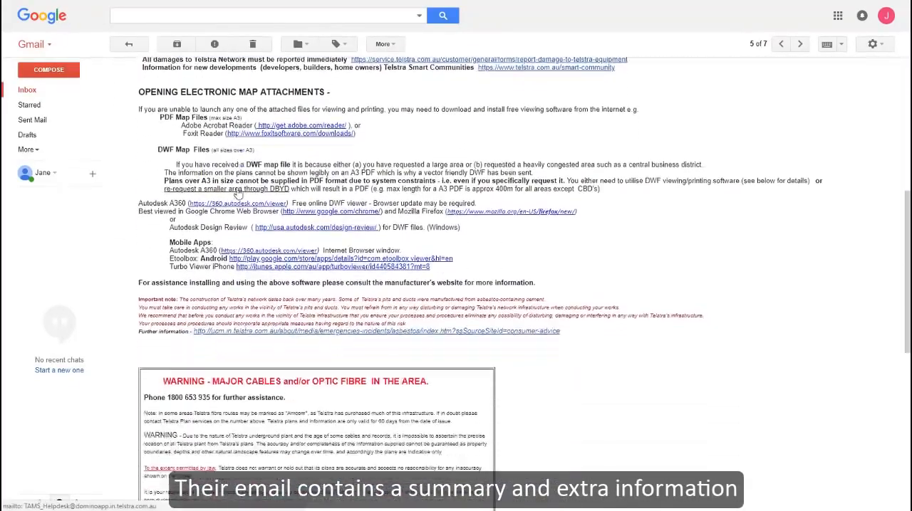
scroll(237, 193, down, 5)
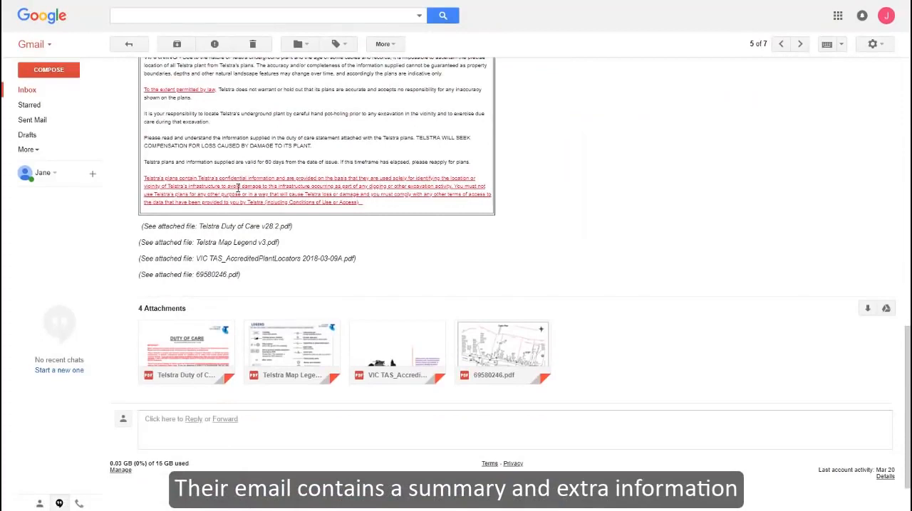
mouse_move(212, 338)
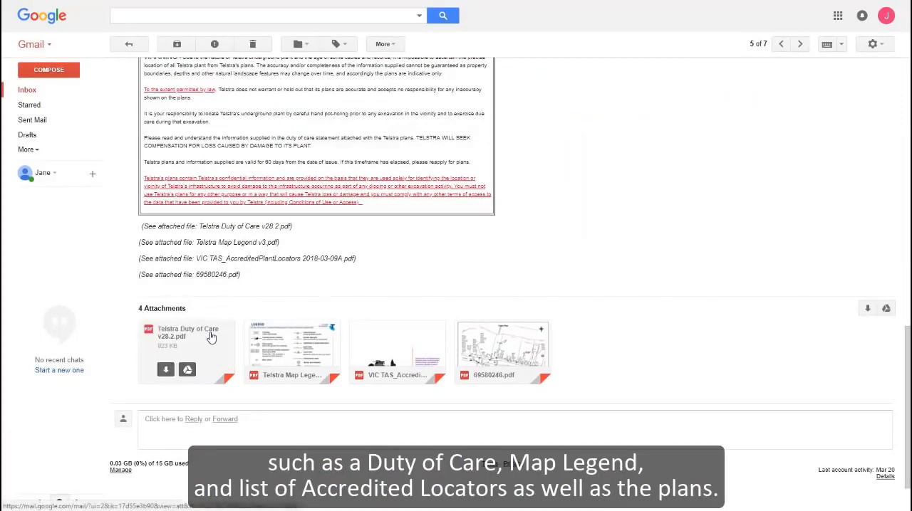
mouse_move(283, 352)
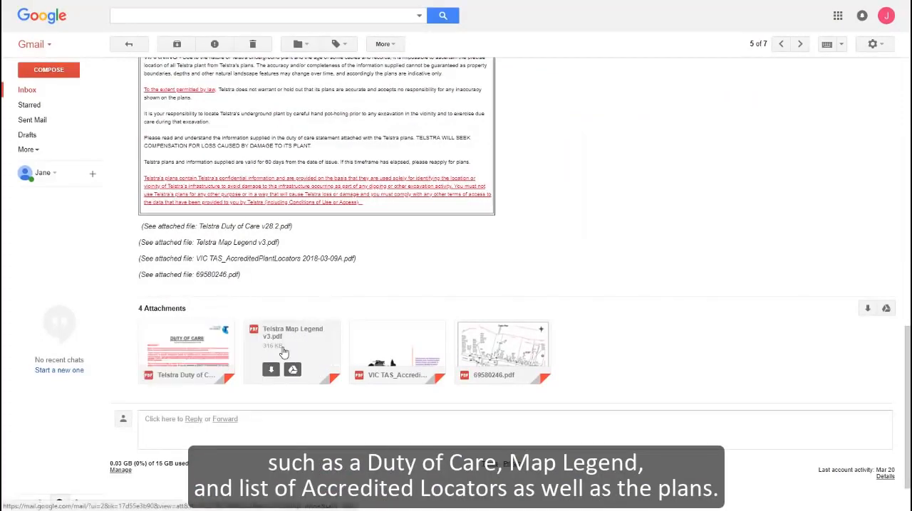
mouse_move(379, 360)
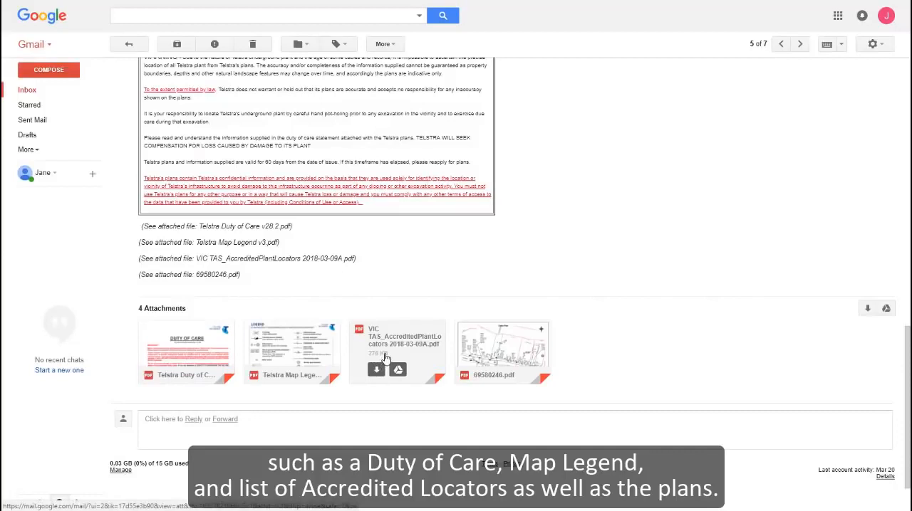
mouse_move(503, 366)
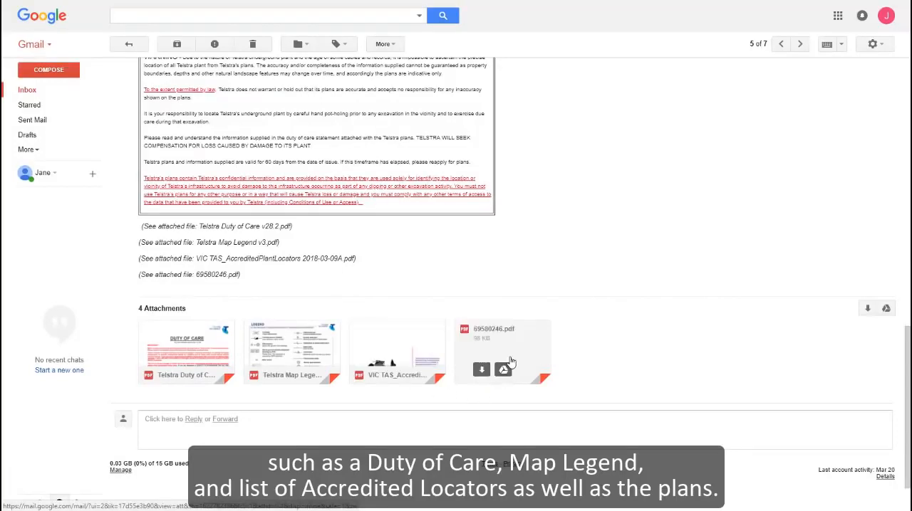